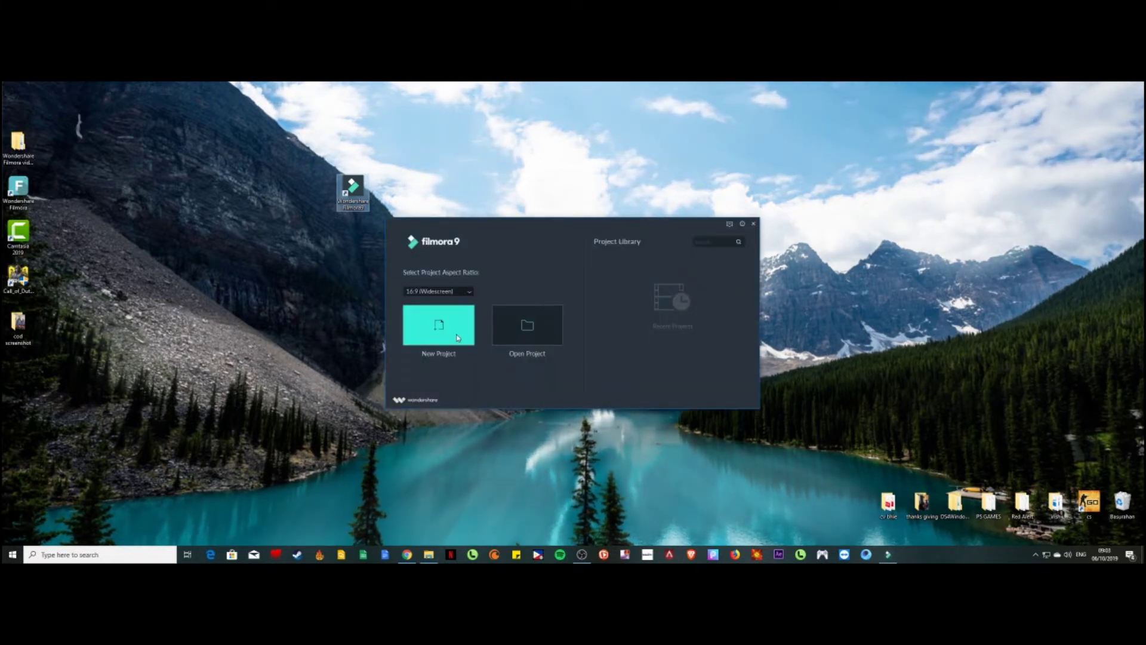
- Create a new project with the 16:9 (Widescreen) aspect ratio and dismiss the message center
left_click(469, 291)
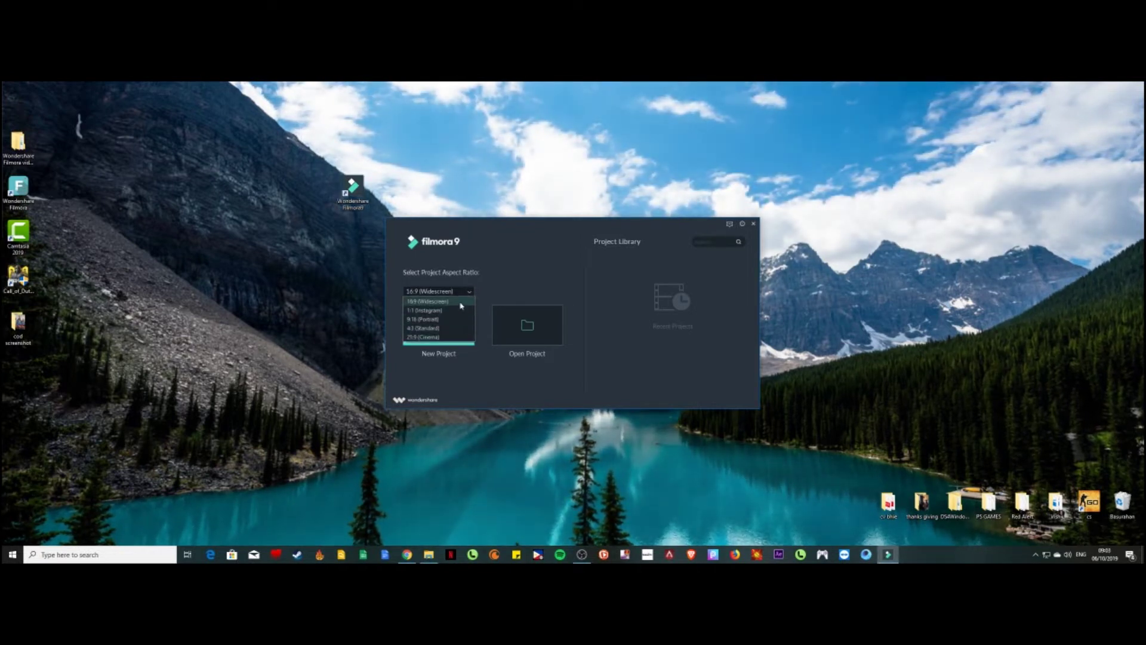
left_click(461, 303)
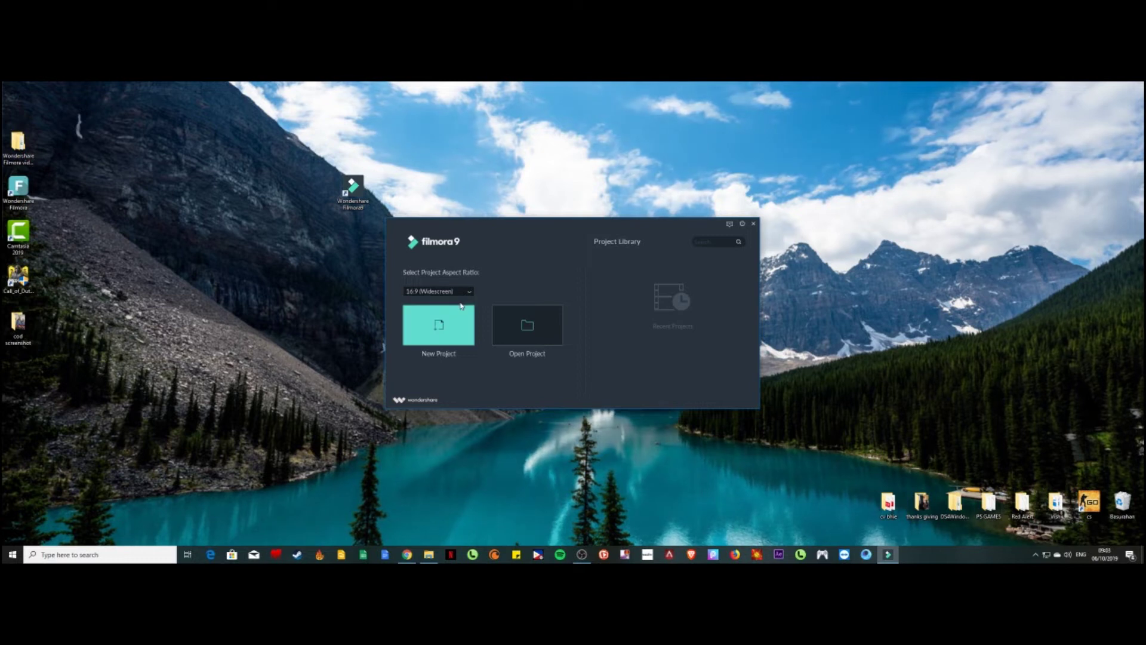
left_click(447, 338)
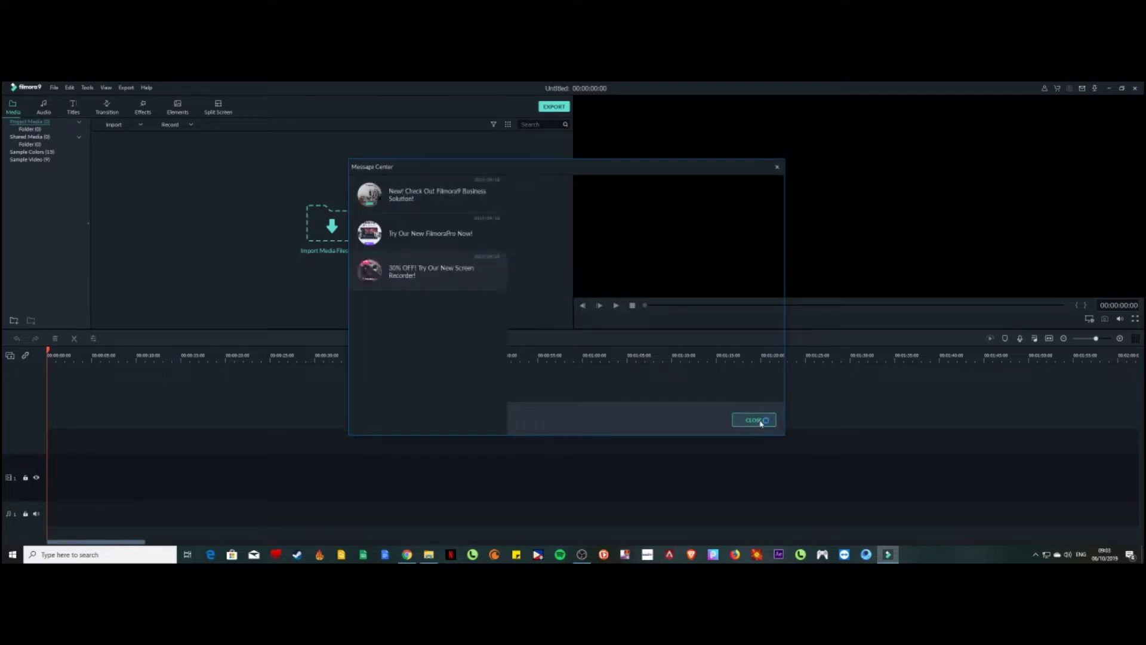
left_click(758, 421)
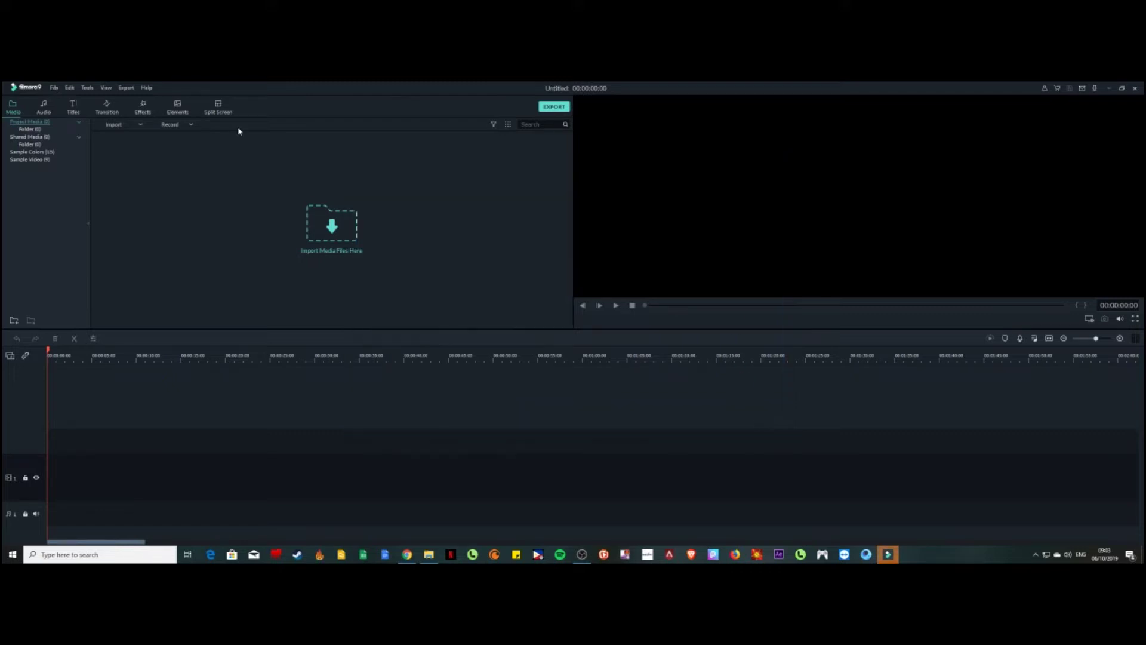
- Start a fresh 16:9 (Widescreen) project from within the editor
left_click(55, 88)
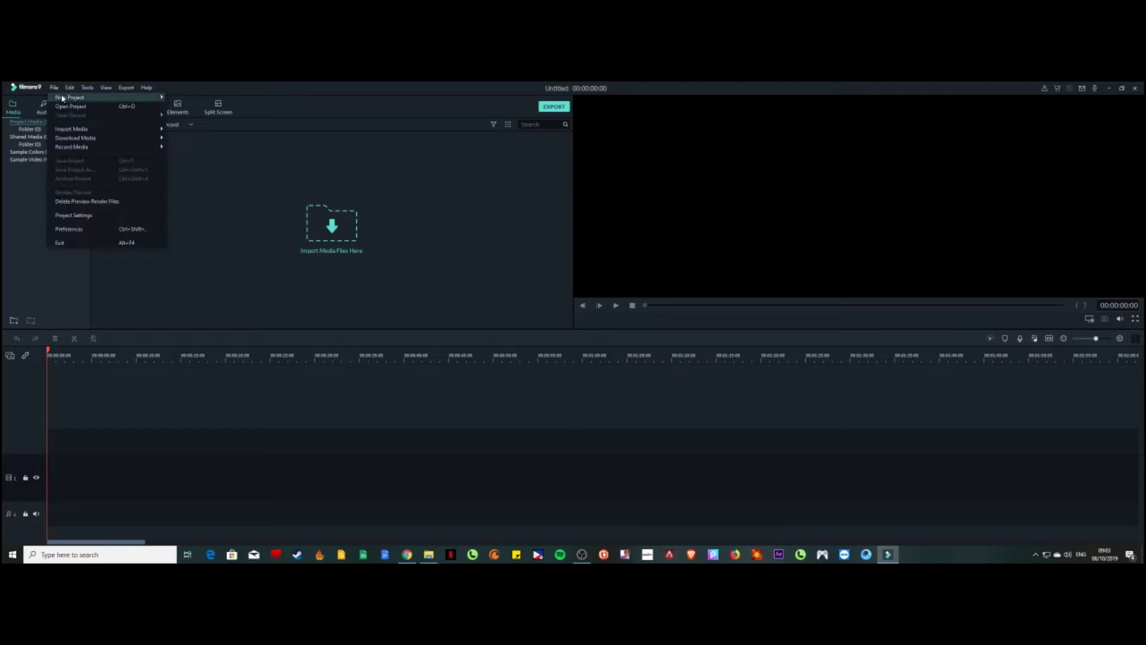
mouse_move(62, 99)
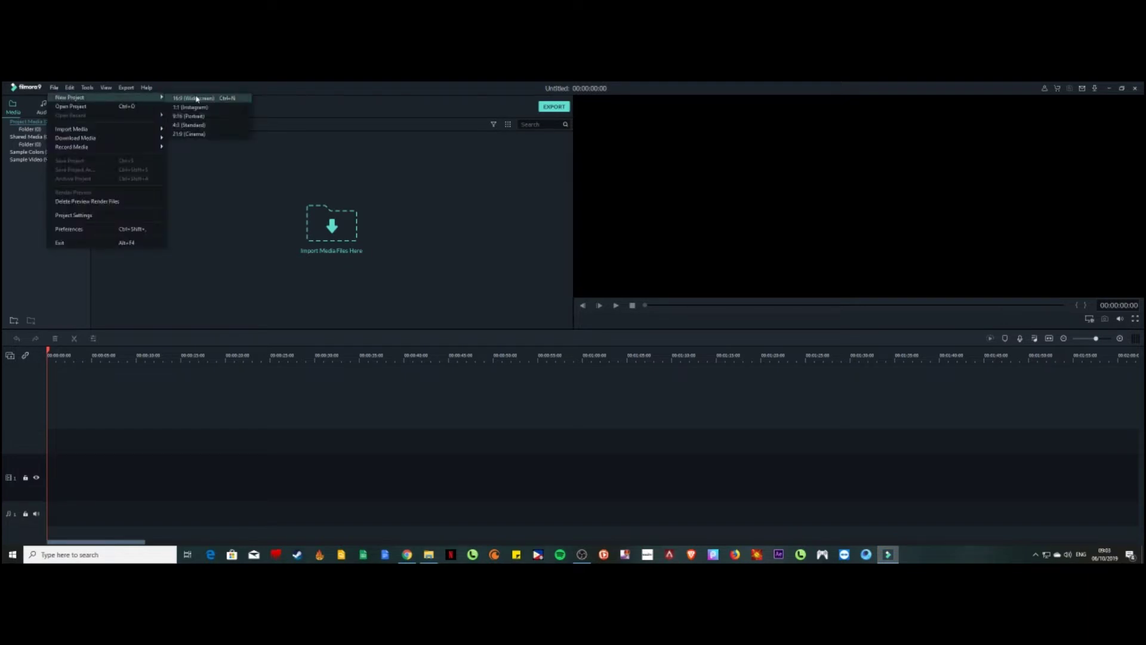
left_click(228, 100)
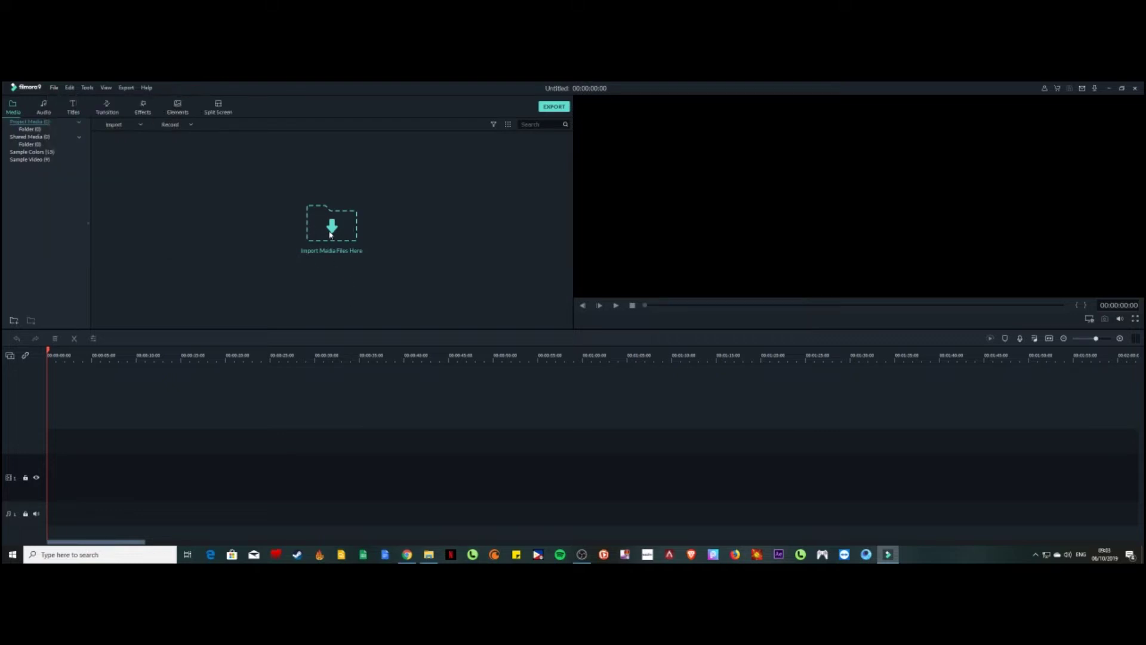
- Import the video clips MVI_3669 and MVI_3672 into the project media
left_click(330, 234)
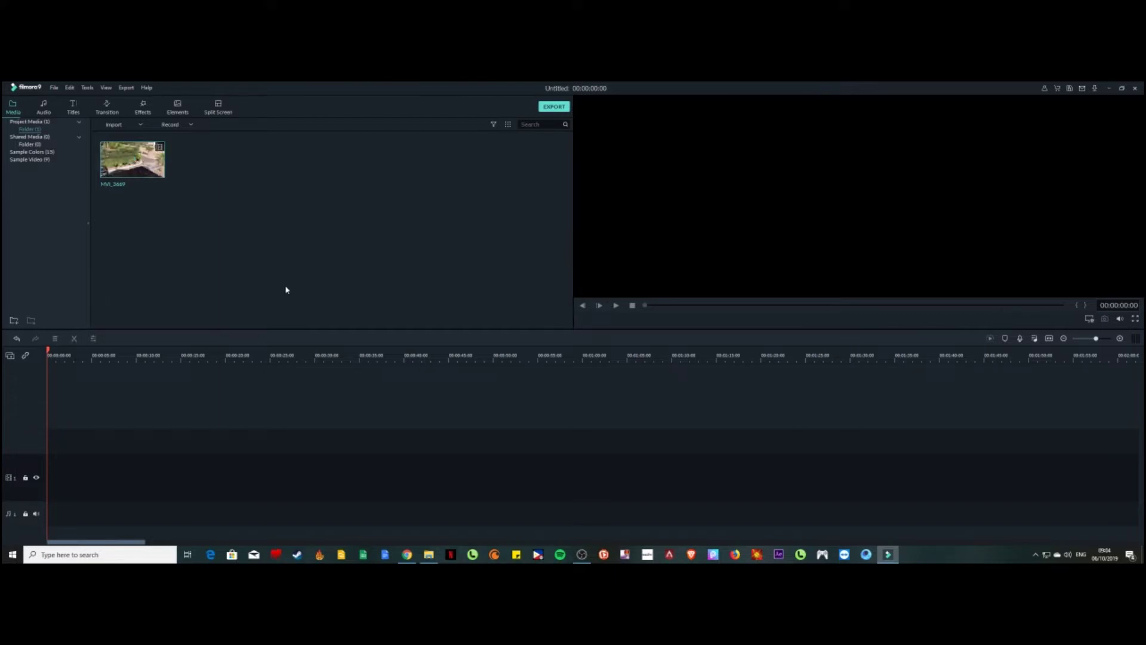
double_click(287, 244)
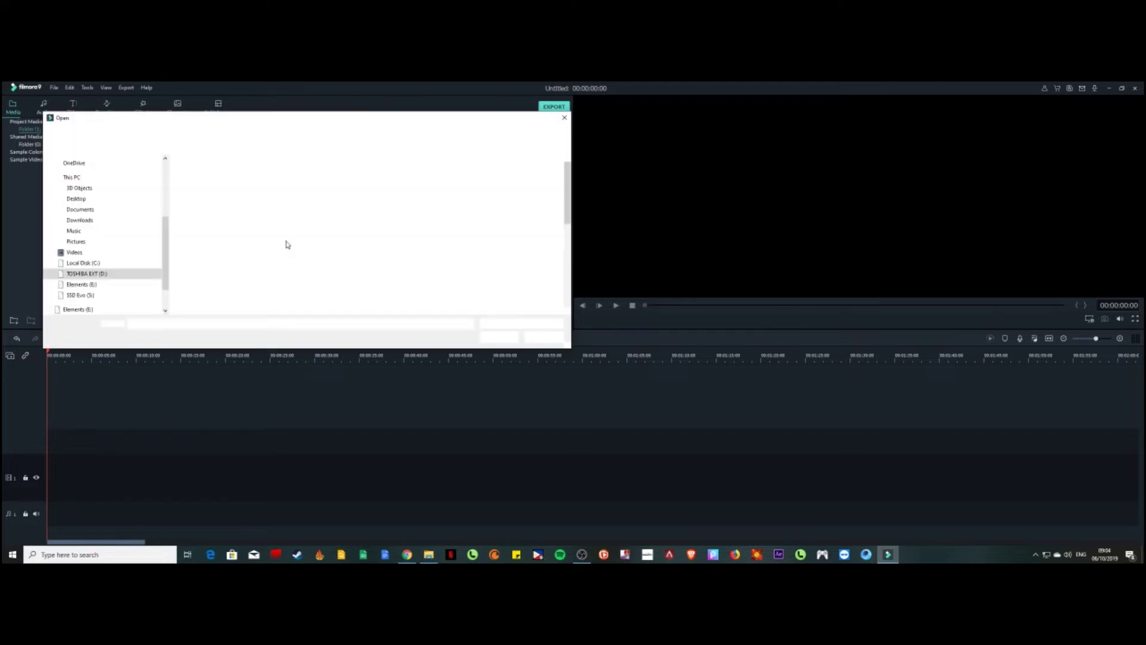
scroll(418, 239, "down", 3)
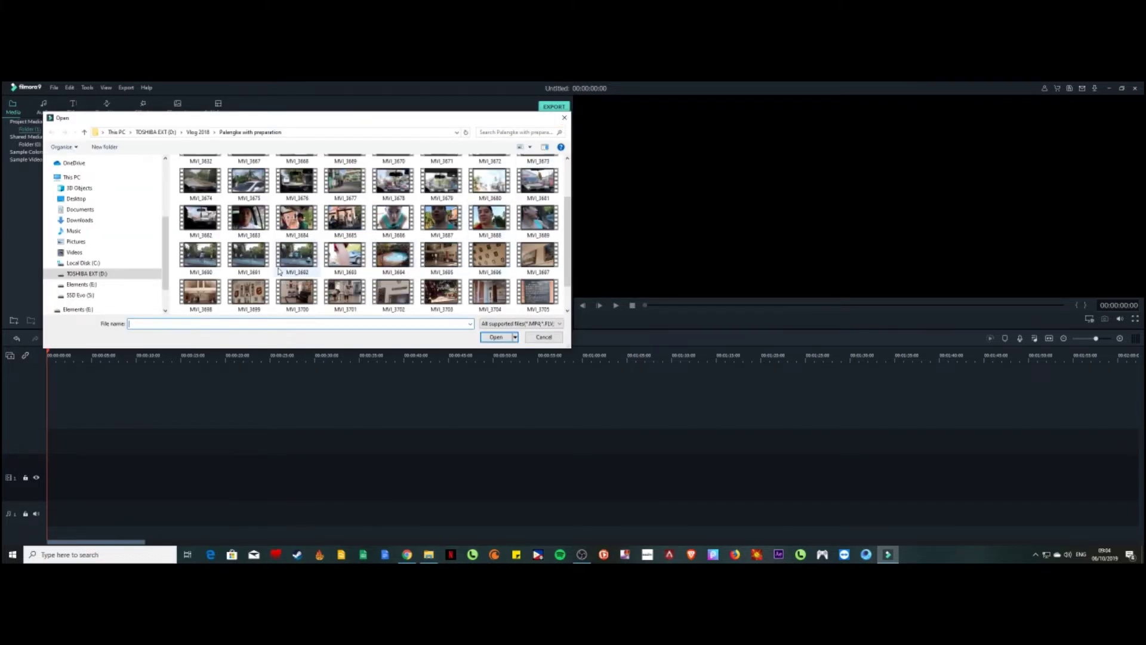
scroll(350, 259, "up", 2)
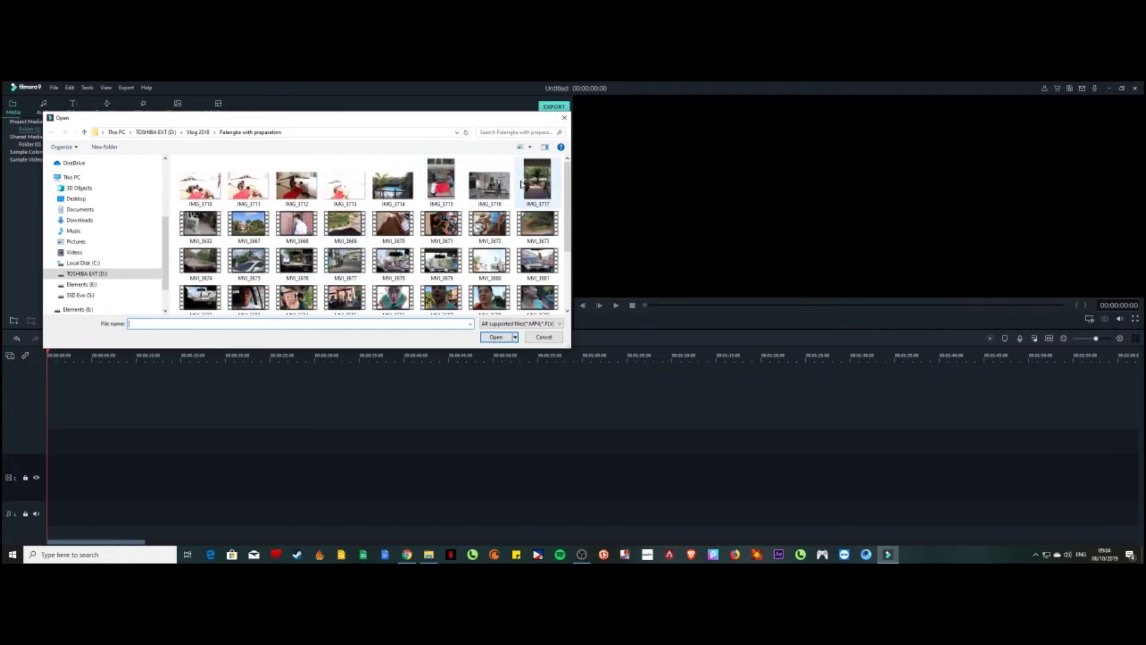
left_click(501, 231)
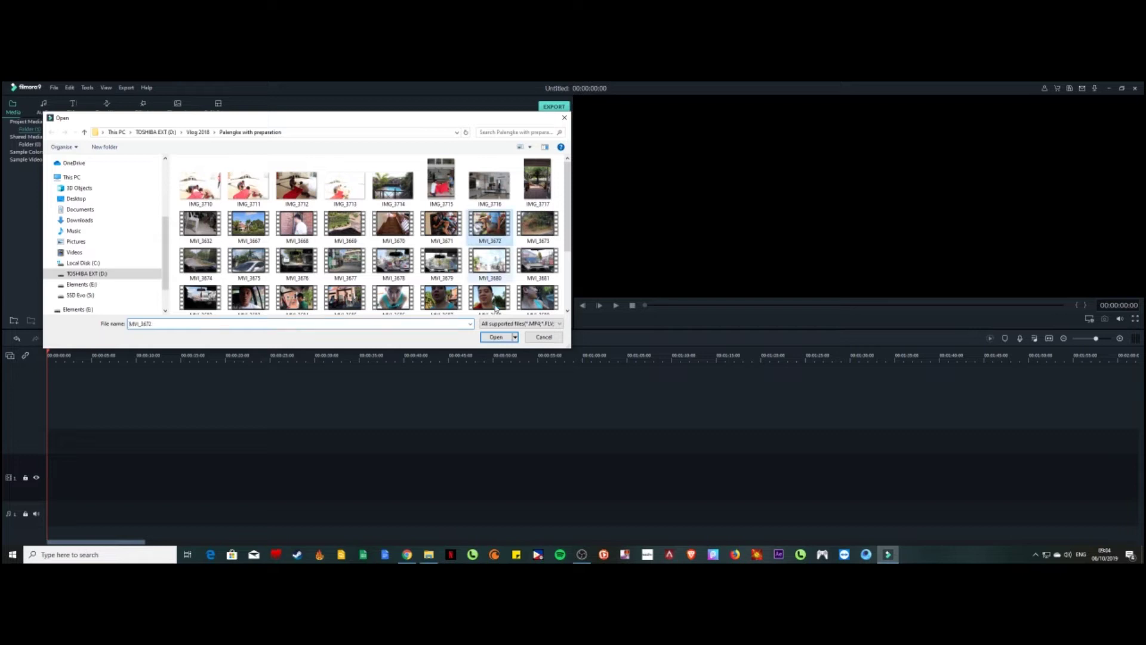
left_click(496, 337)
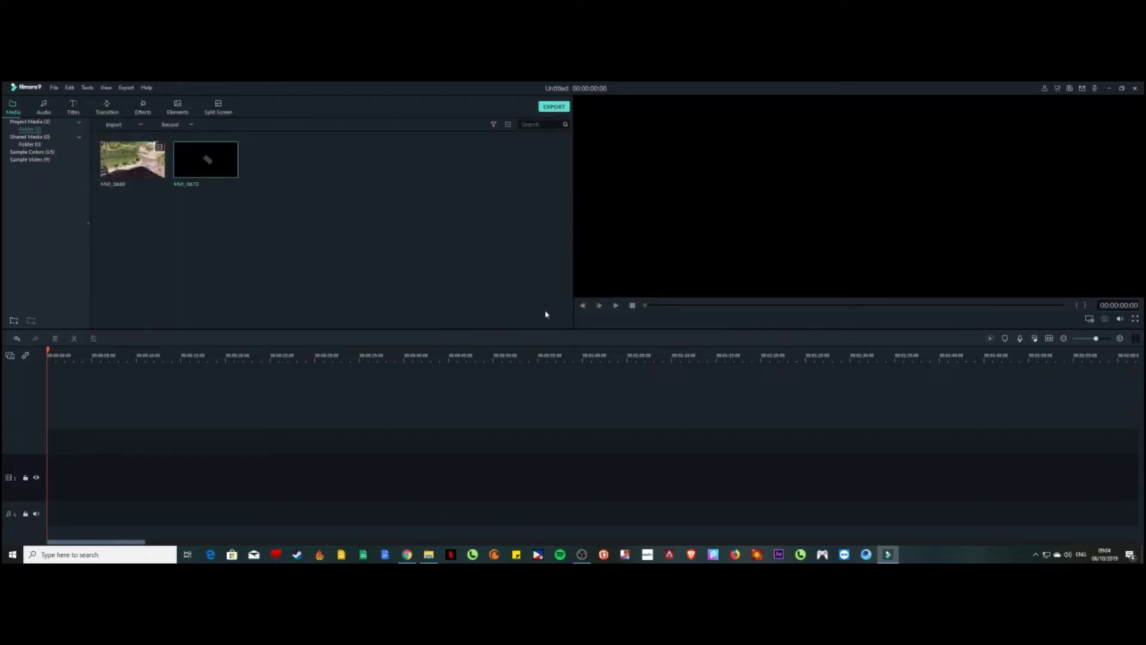
- Add the clip MVI_3669 to the timeline, keeping the current project settings instead of matching them to the media
left_click(138, 175)
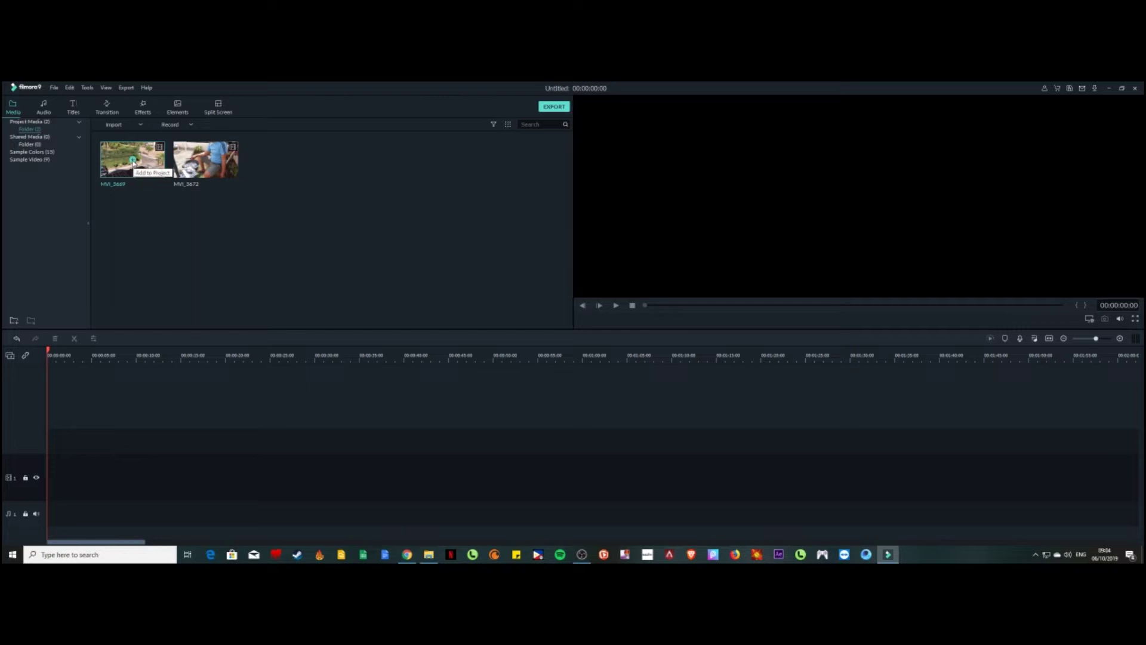
left_click(133, 162)
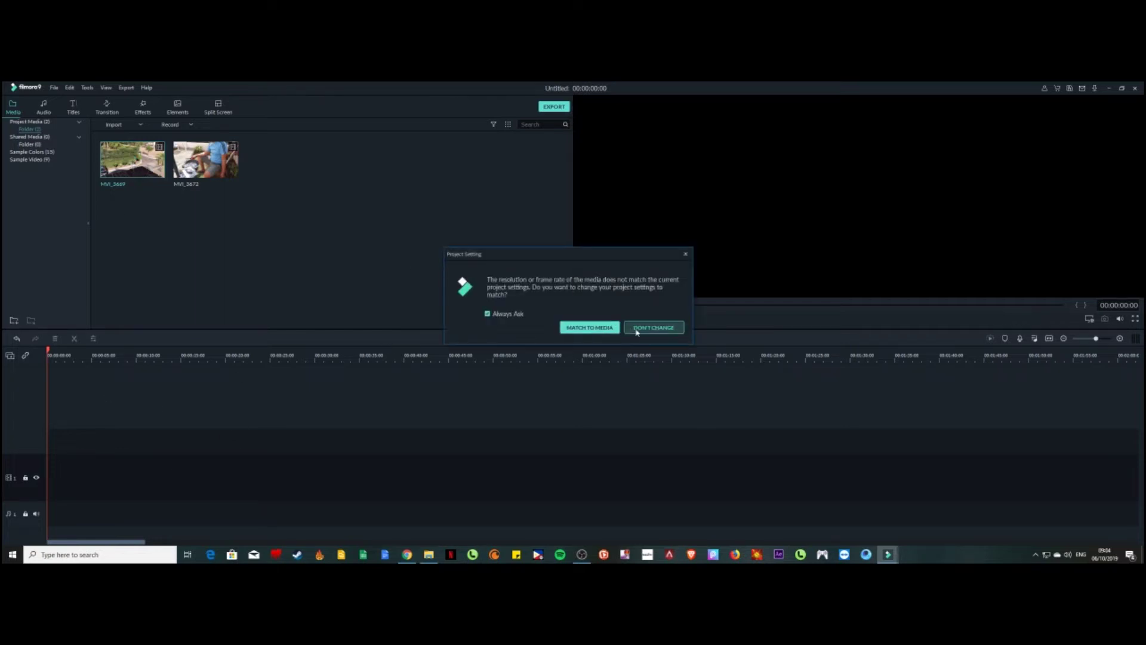
left_click(668, 329)
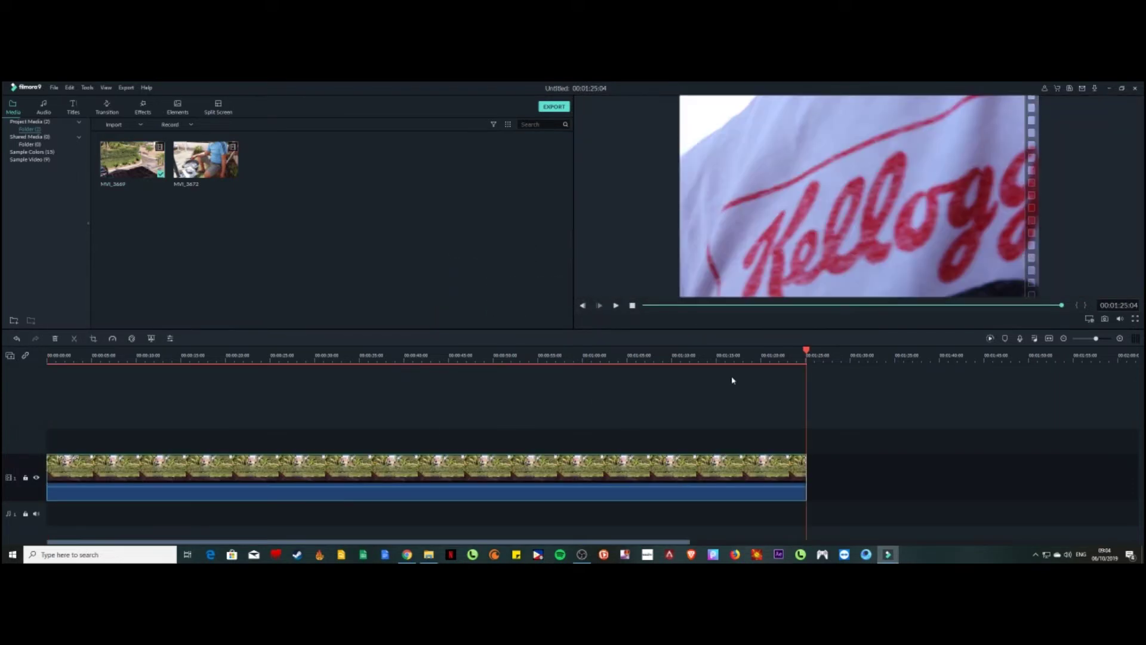
- Skim through the MVI_3669 clip on the timeline and trim its end back to about 37 seconds
left_click(116, 358)
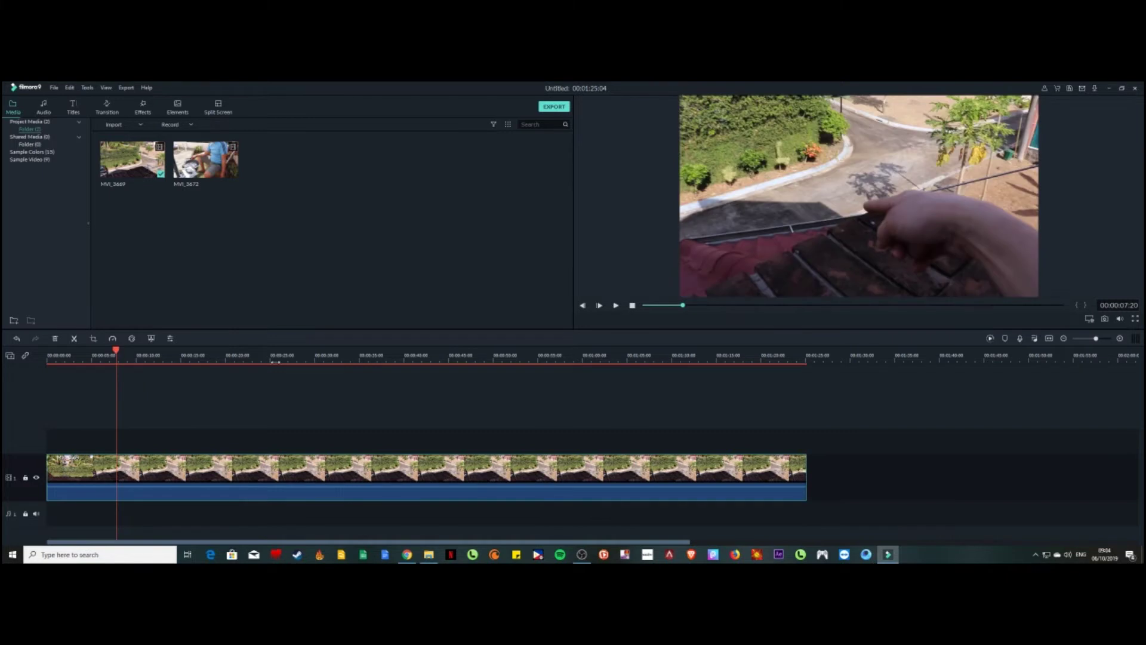
left_click(197, 358)
left_click(364, 358)
left_click(550, 358)
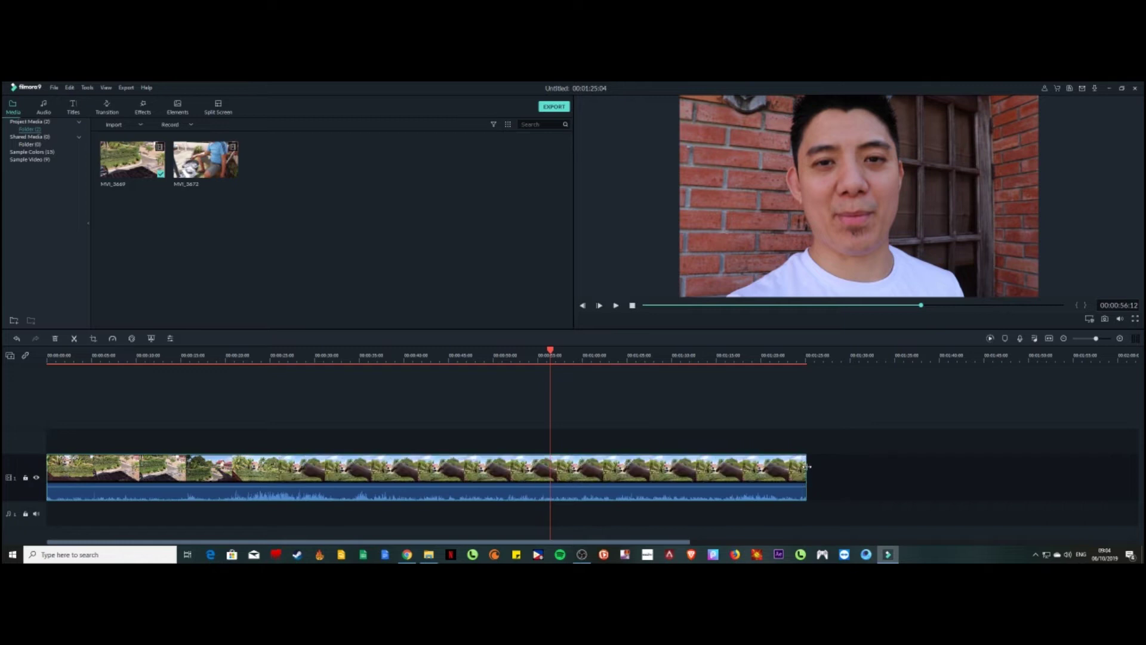
left_click_drag(809, 471, 371, 470)
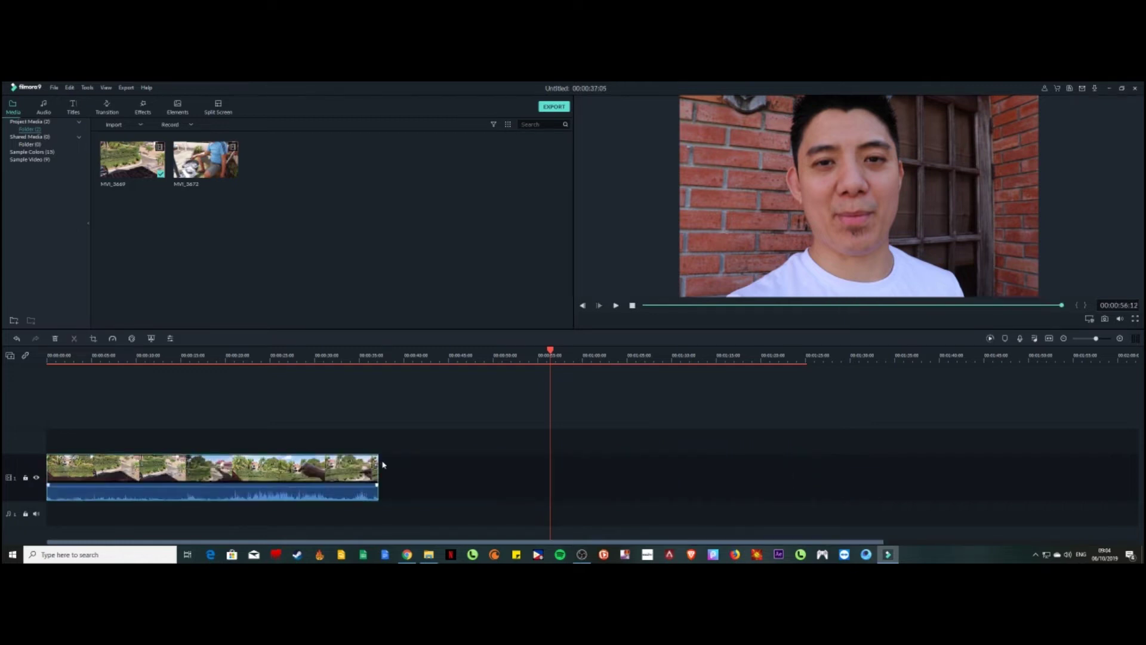
- Play the trimmed MVI_3669 clip from near its start for a few seconds, and stop the playback
left_click(105, 356)
key("space")
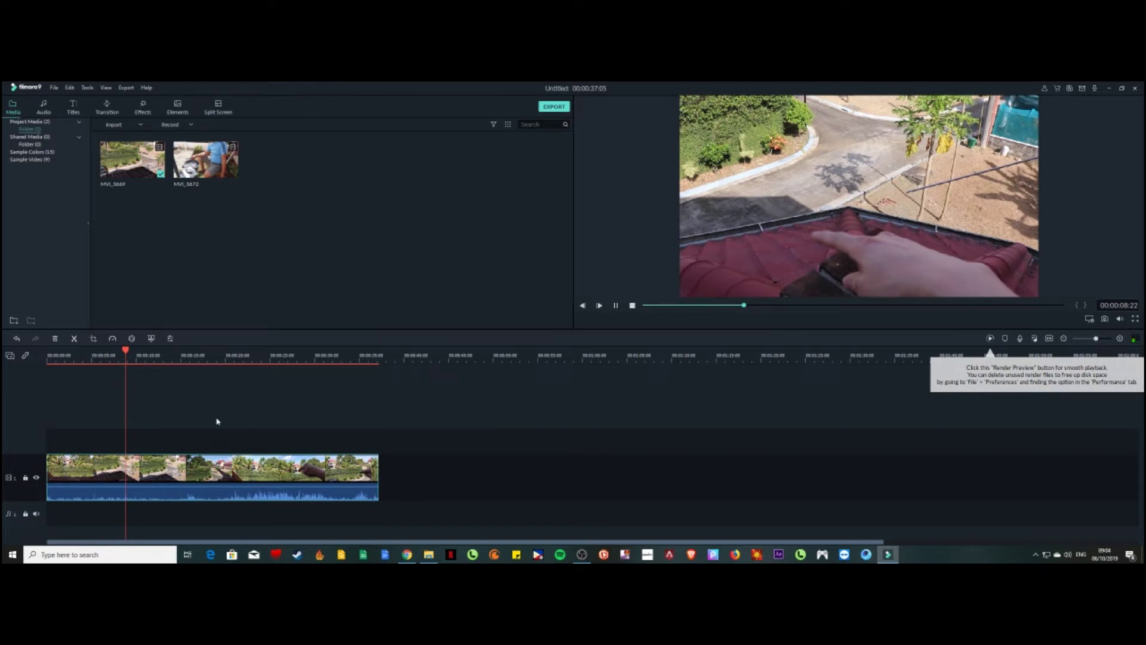
key("space")
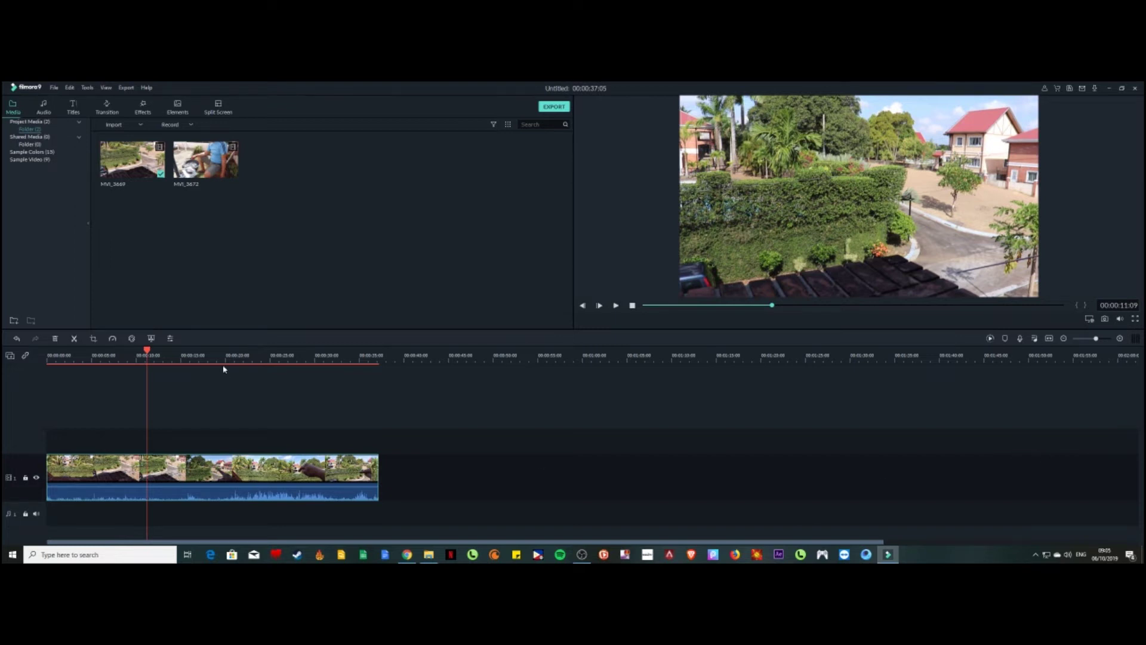
- Add the clip MVI_3672 to the timeline at about 43 seconds, leaving a gap behind the first clip
left_click(209, 175)
left_click(437, 358)
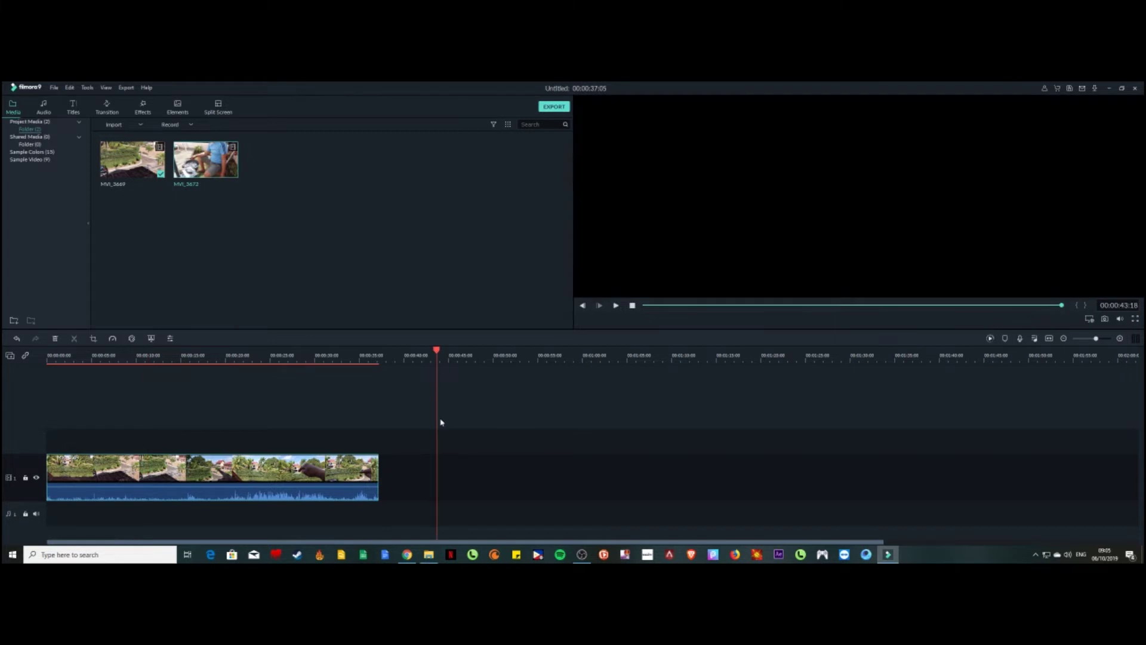
left_click(207, 160)
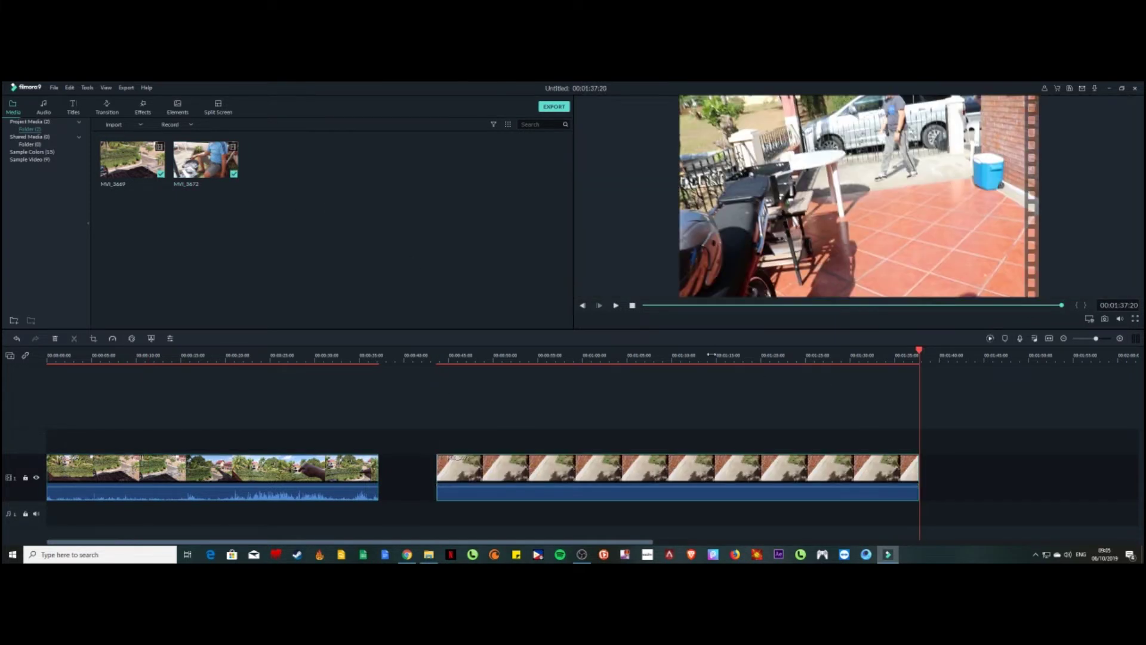
- Skim through the MVI_3672 clip on the timeline and trim its end back to about 1 minute 11 seconds
left_click(520, 359)
left_click(631, 357)
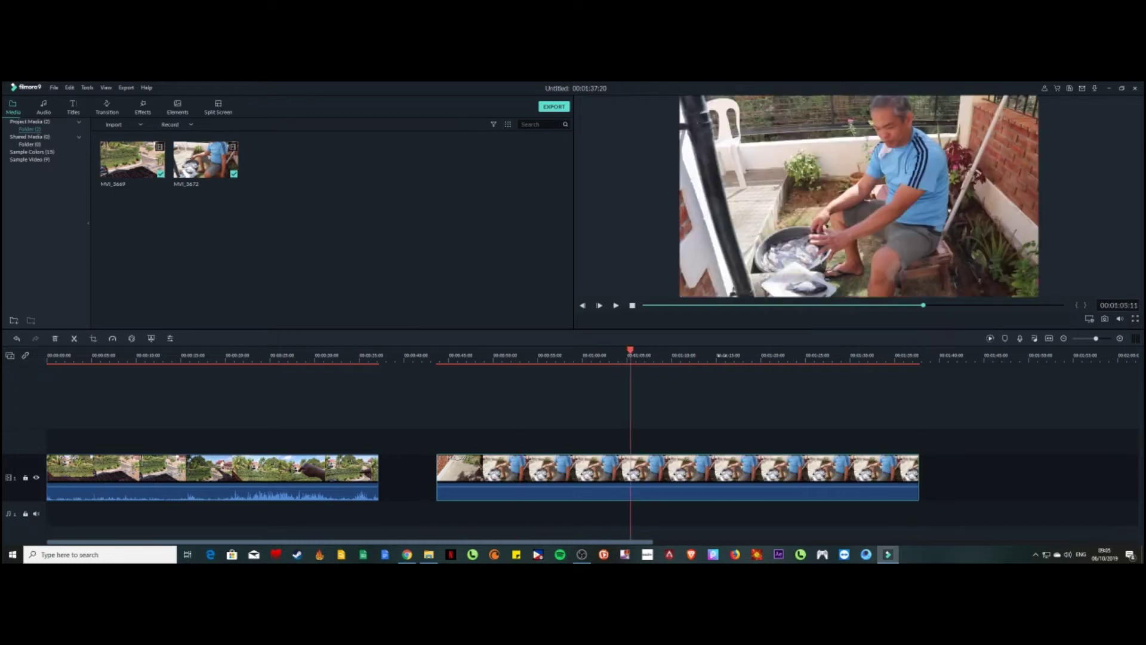
left_click(739, 356)
left_click(844, 356)
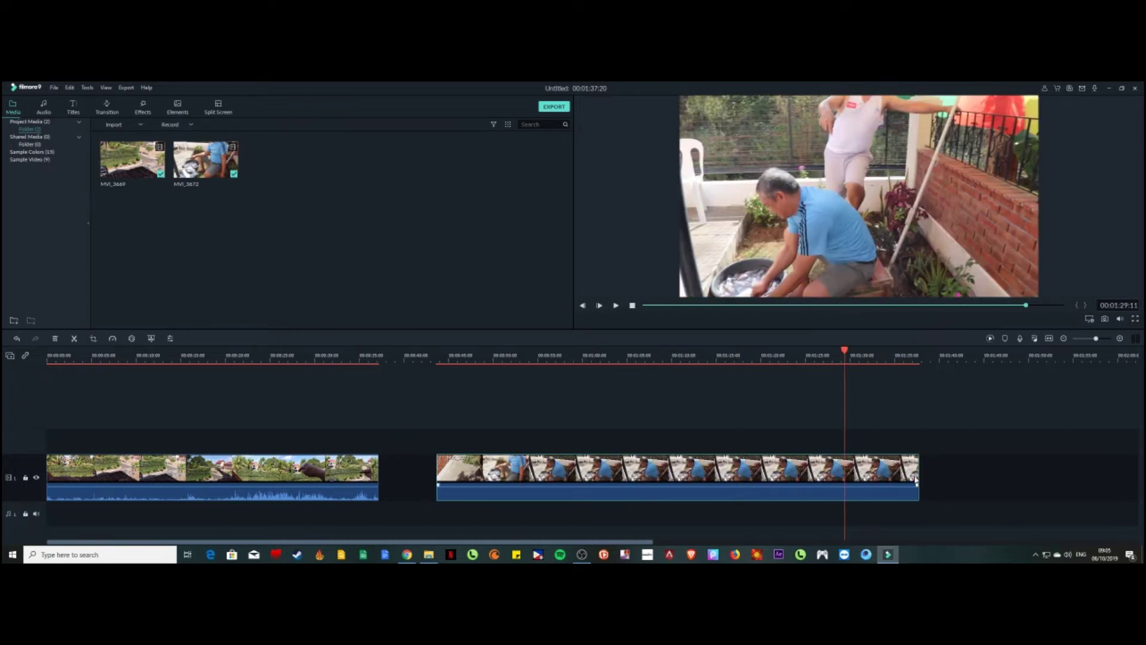
left_click_drag(922, 475, 680, 476)
- Split the first timeline clip at 00:00:06:15
left_click(88, 359)
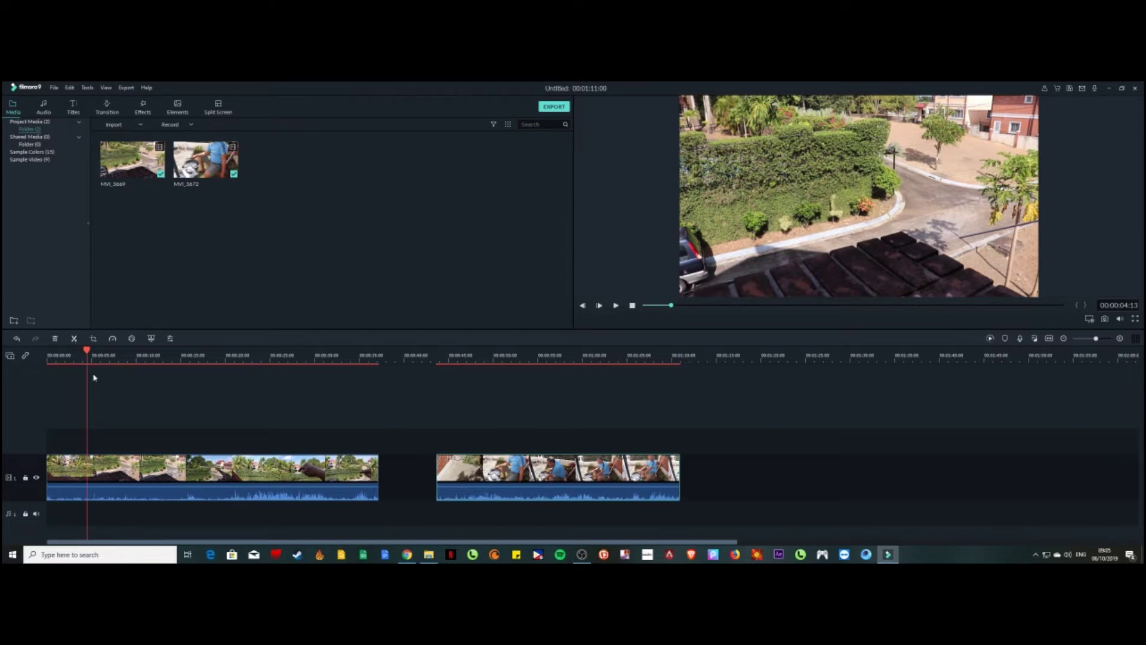
left_click(114, 359)
left_click(106, 357)
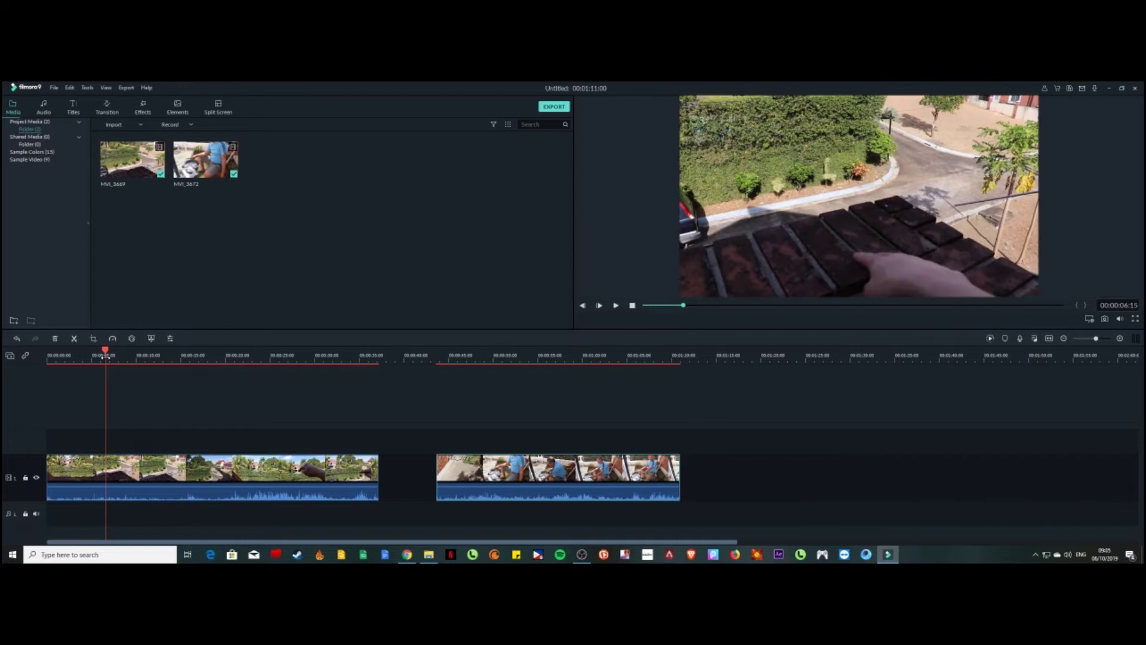
left_click(75, 338)
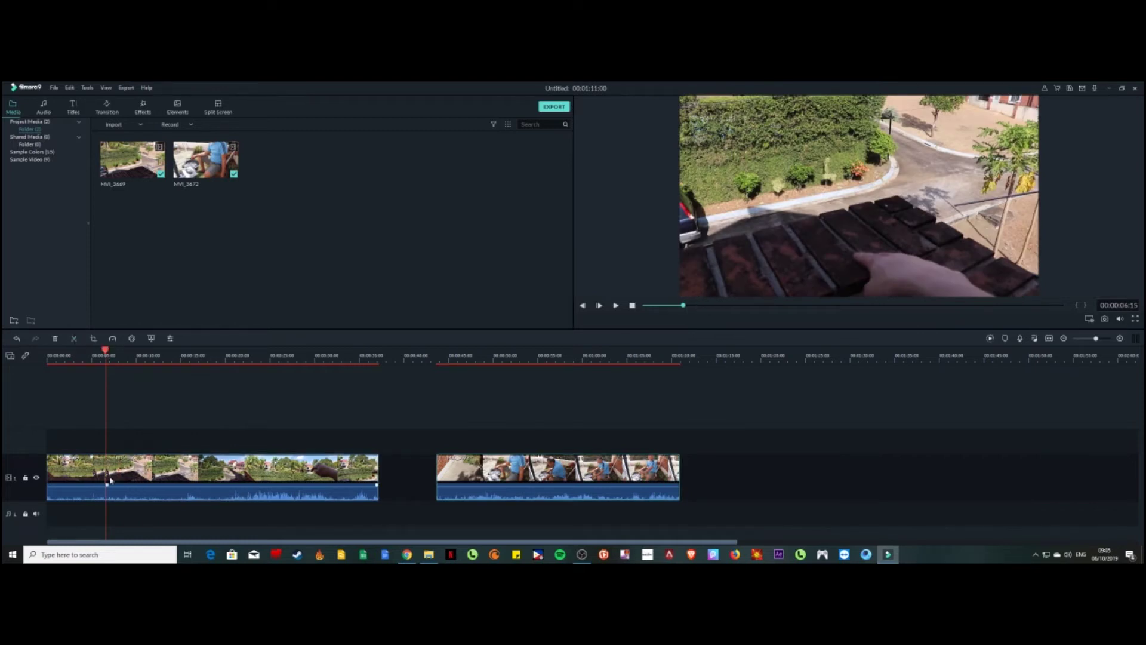
- Pull the longer piece of the split clip away from the cut and delete the short opening piece
left_click_drag(188, 468, 209, 433)
left_click(64, 476)
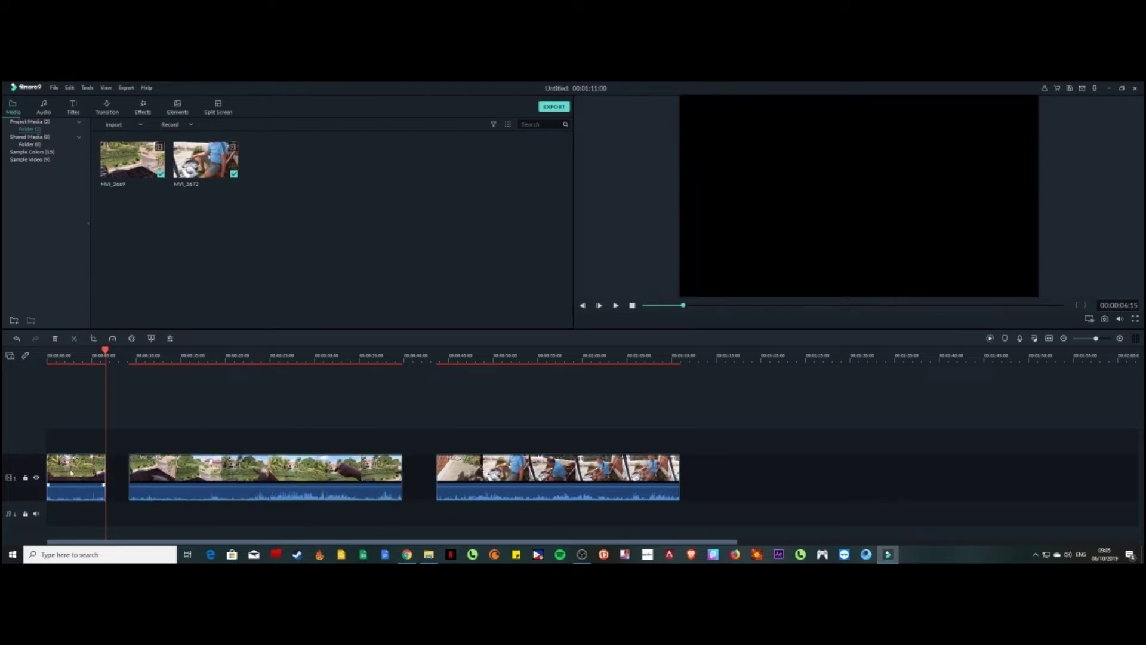
key("Delete")
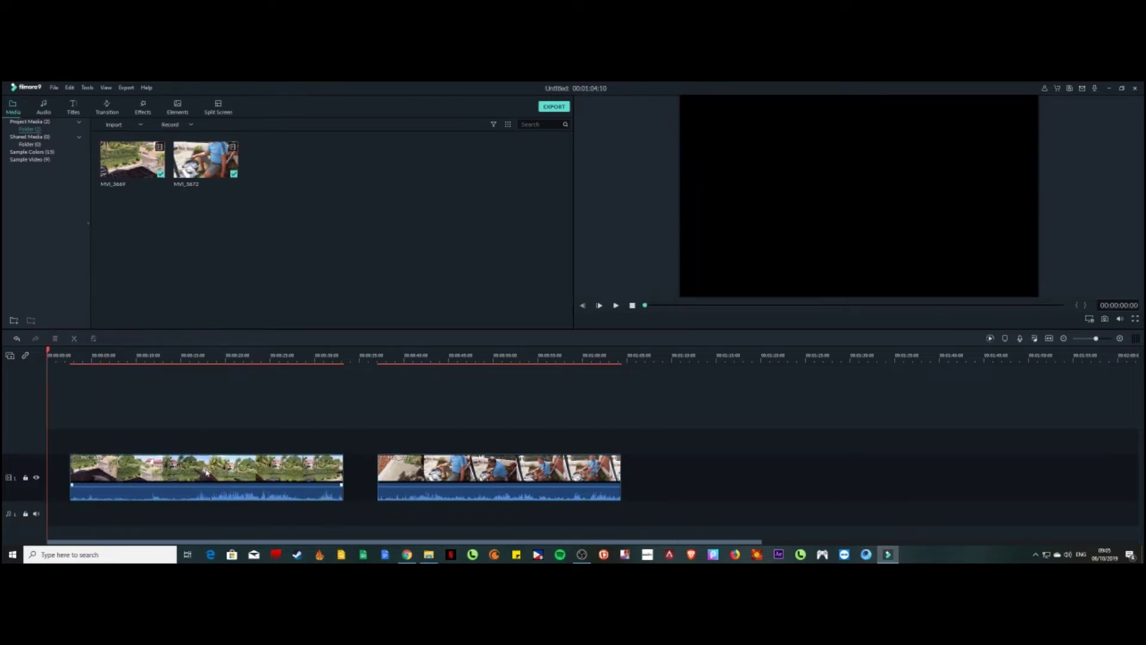
- Close the gaps by moving the first clip to the timeline's start and the second clip directly against its end
left_click(144, 477)
left_click_drag(144, 477, 120, 478)
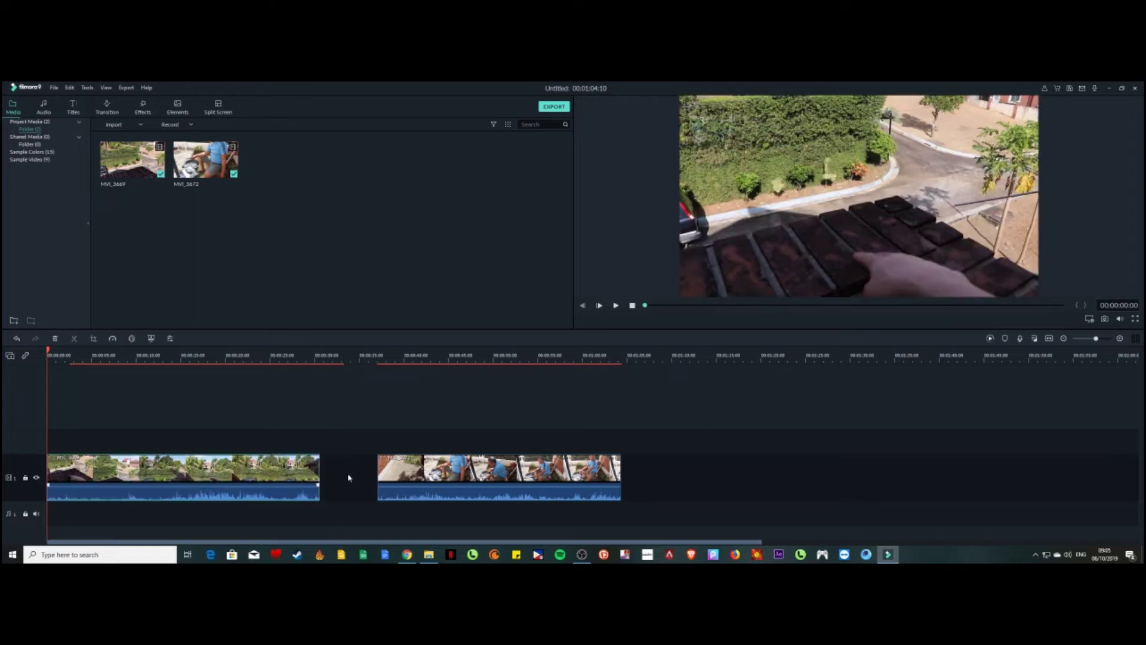
left_click(396, 475)
left_click_drag(376, 476, 317, 475)
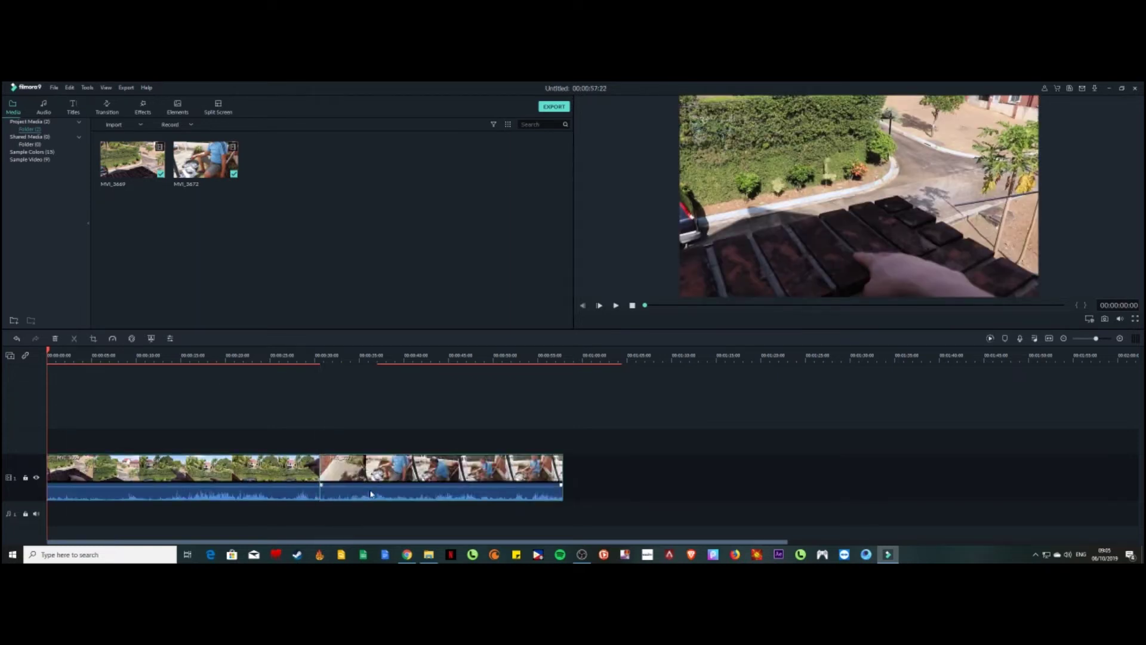
- Browse the transition categories and apply the 3D transition Box Turn 2 to the second clip on the timeline
left_click(108, 108)
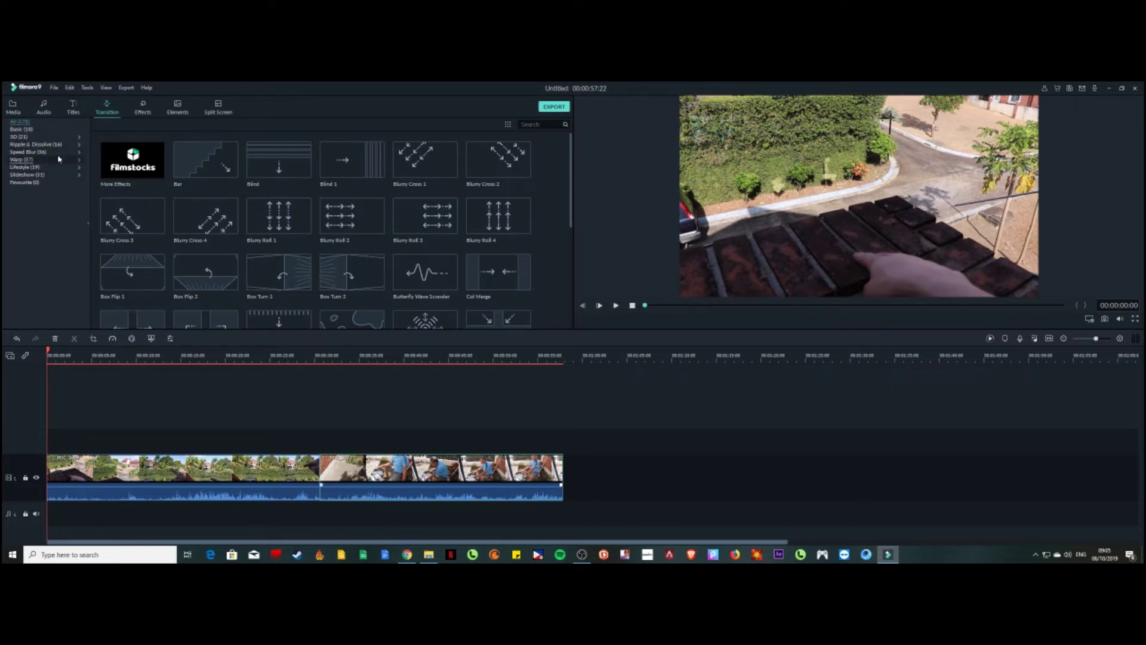
left_click(36, 145)
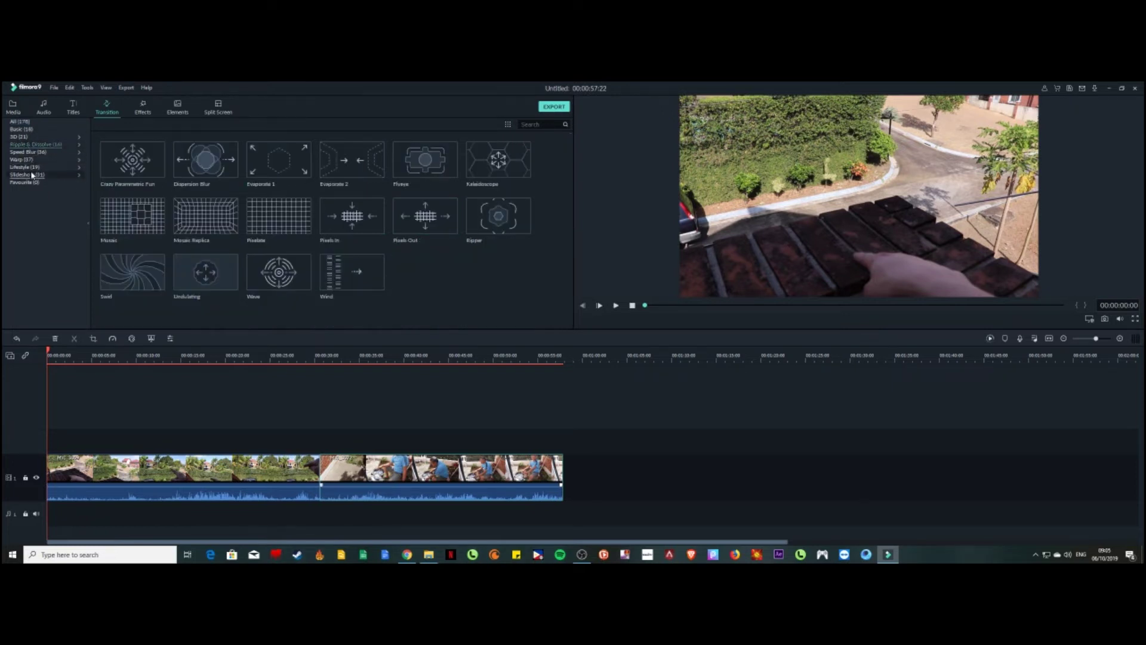
left_click(33, 175)
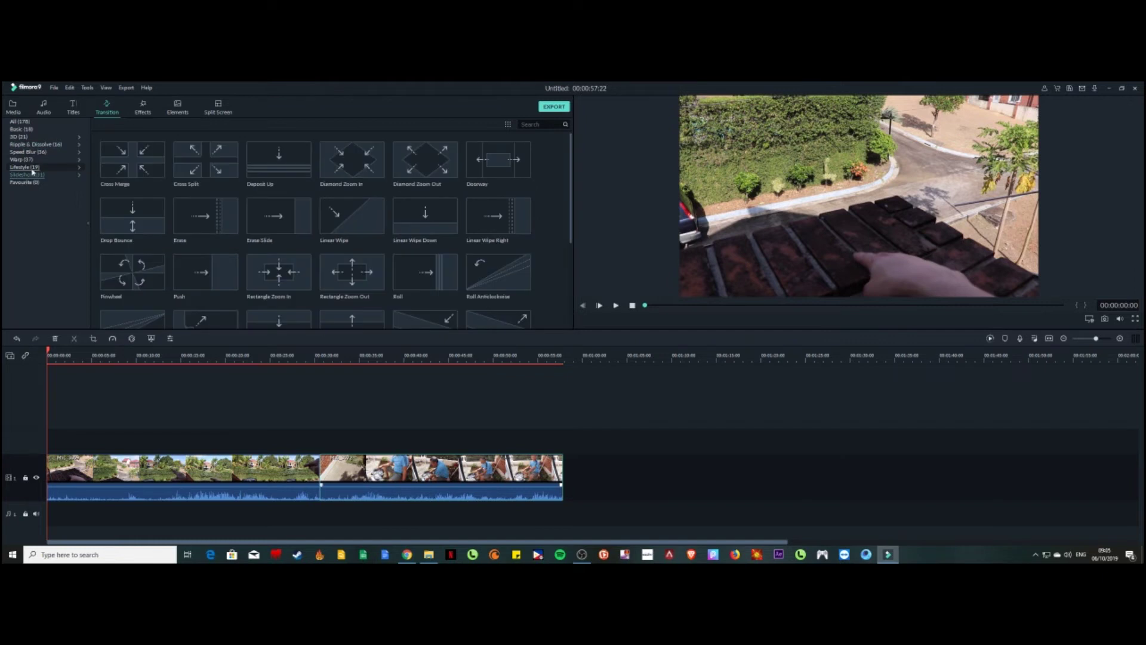
left_click(18, 136)
mouse_move(352, 160)
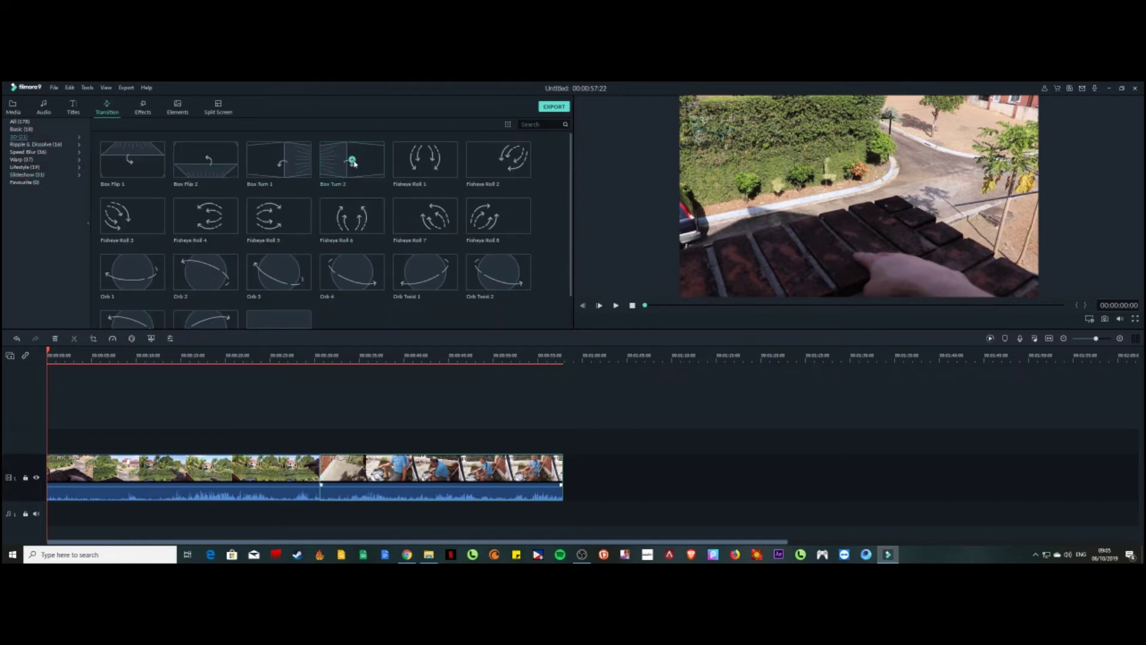
left_click(352, 160)
- Play and scrub across the join between the two clips to check the transition
left_click(290, 359)
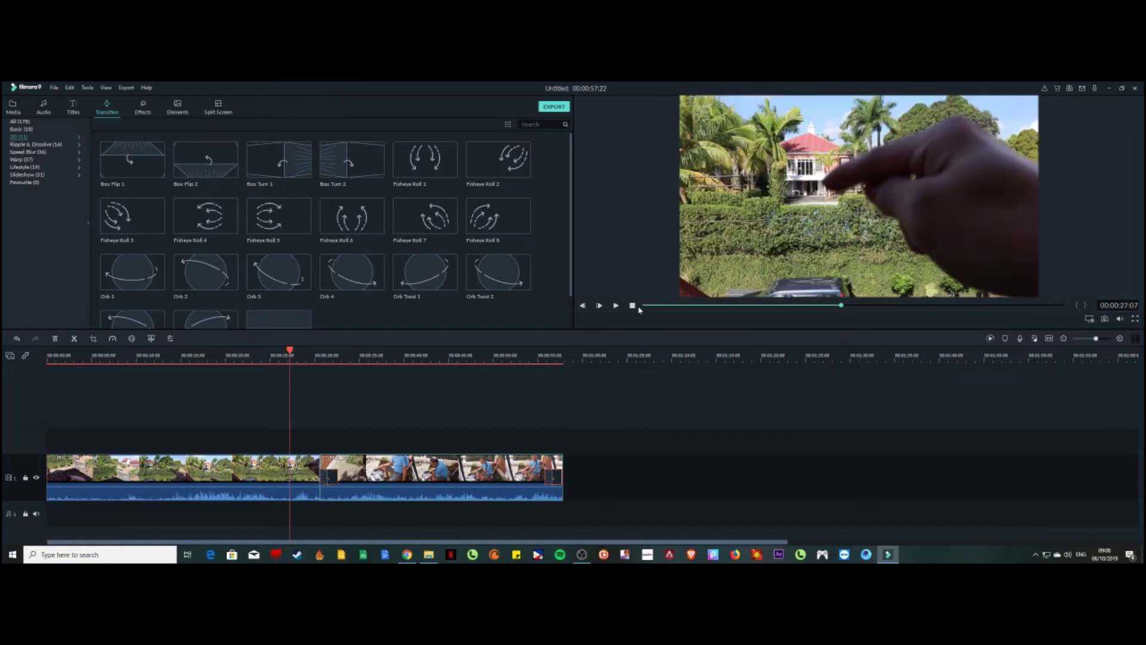
left_click(616, 305)
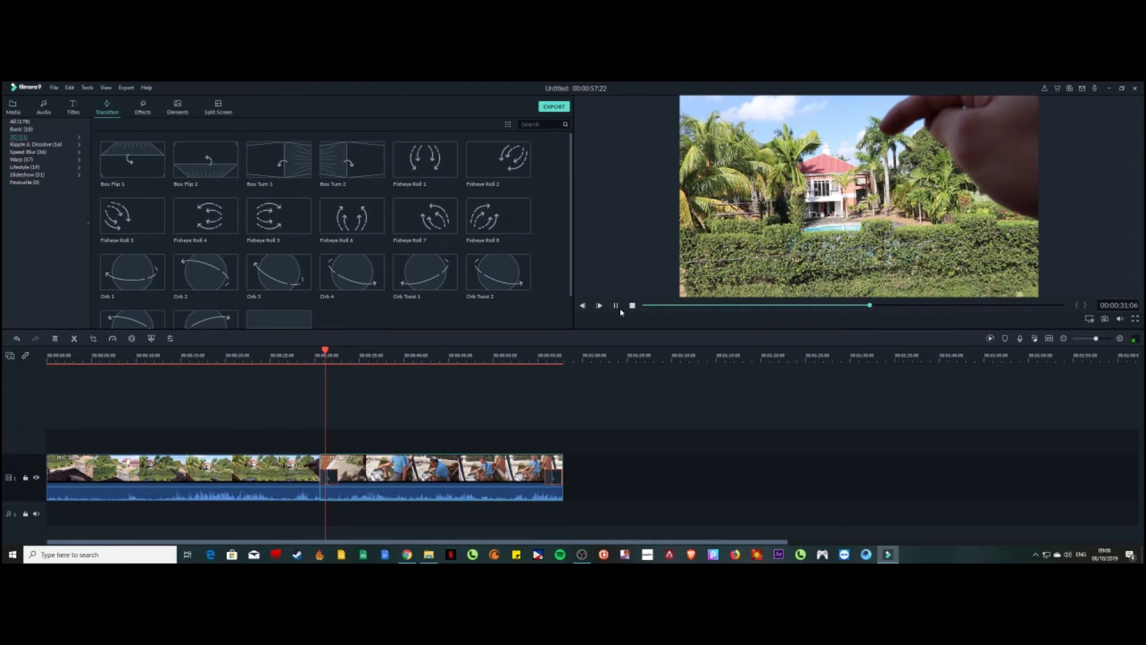
left_click(619, 307)
left_click(303, 360)
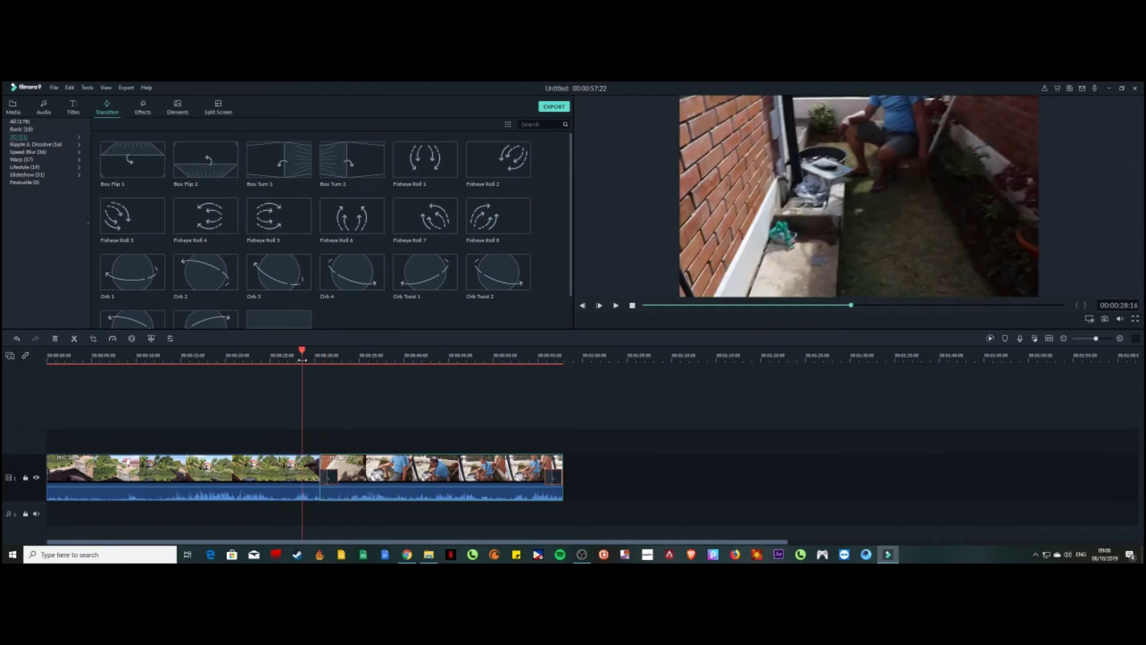
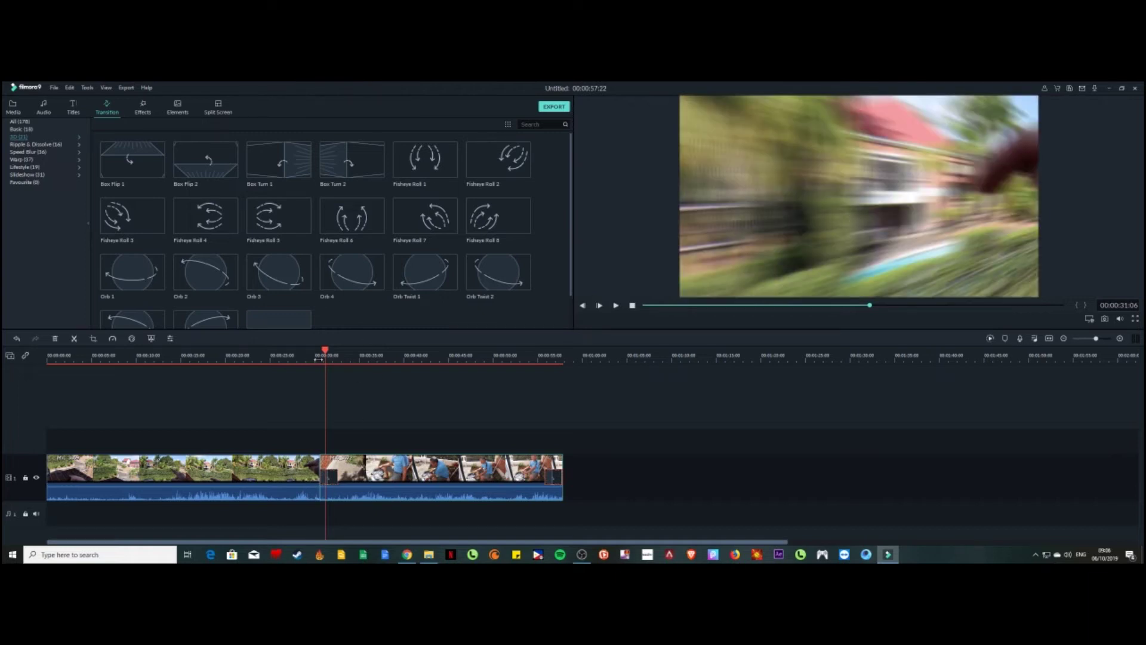
mouse_move(327, 350)
left_mouse_down()
mouse_move(344, 352)
mouse_move(309, 353)
mouse_move(324, 354)
left_mouse_up()
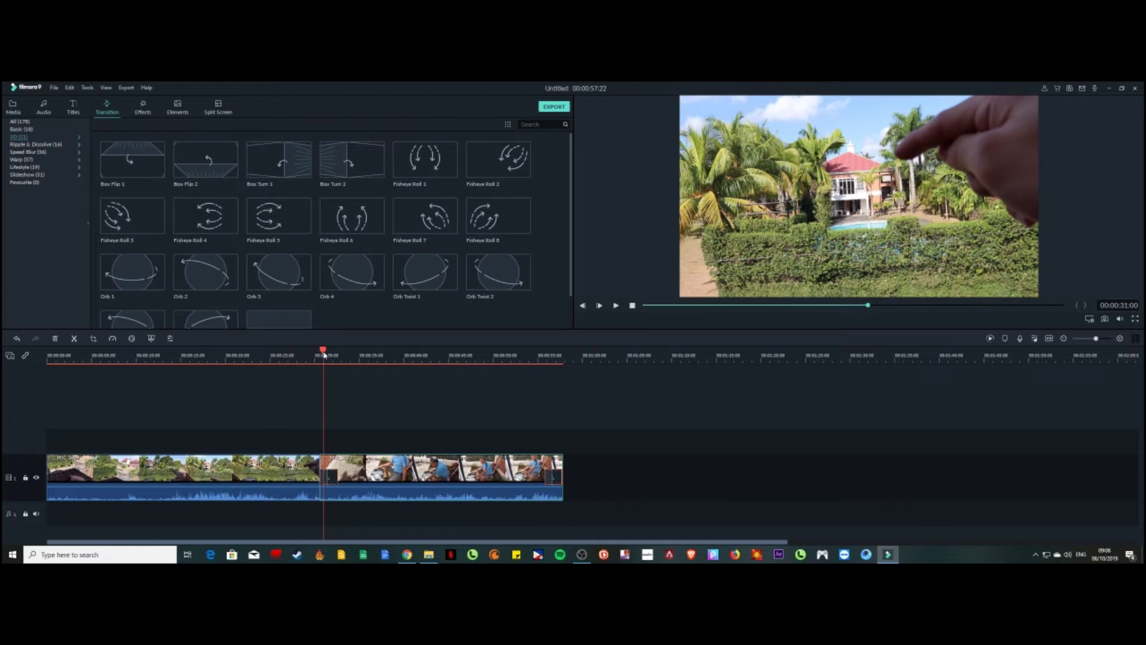
left_click_drag(324, 355, 350, 353)
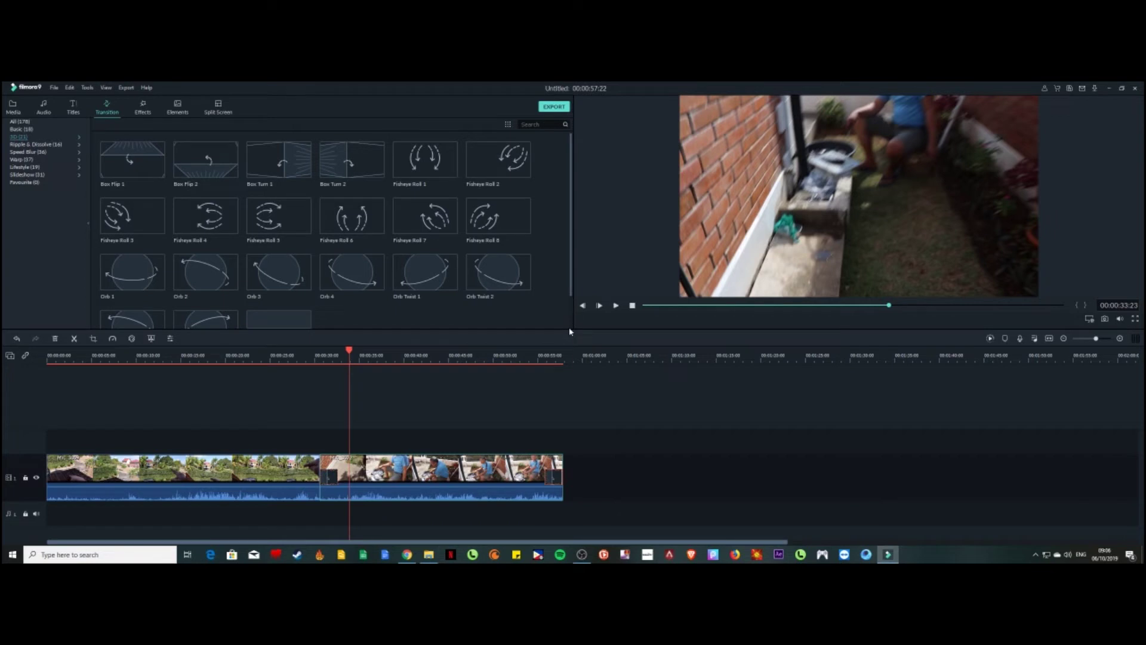
- Add the Aibao filter above the second clip, from 00:00:33:23 to about the clip's end, and play that section
left_click(142, 107)
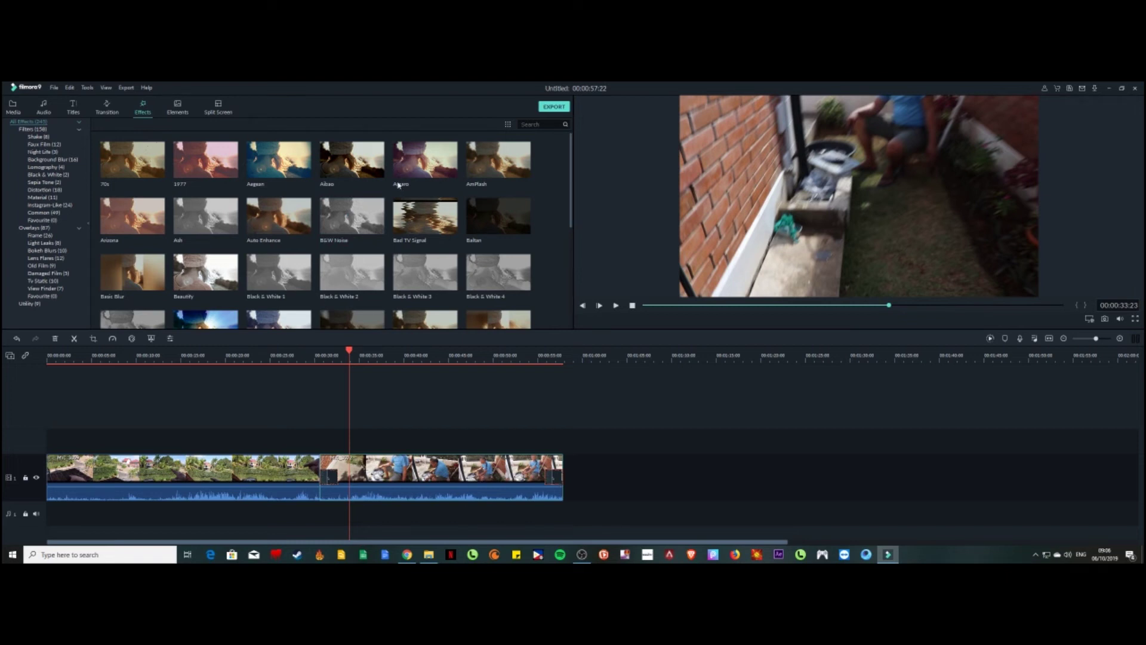
mouse_move(352, 160)
left_click_drag(352, 160, 563, 442)
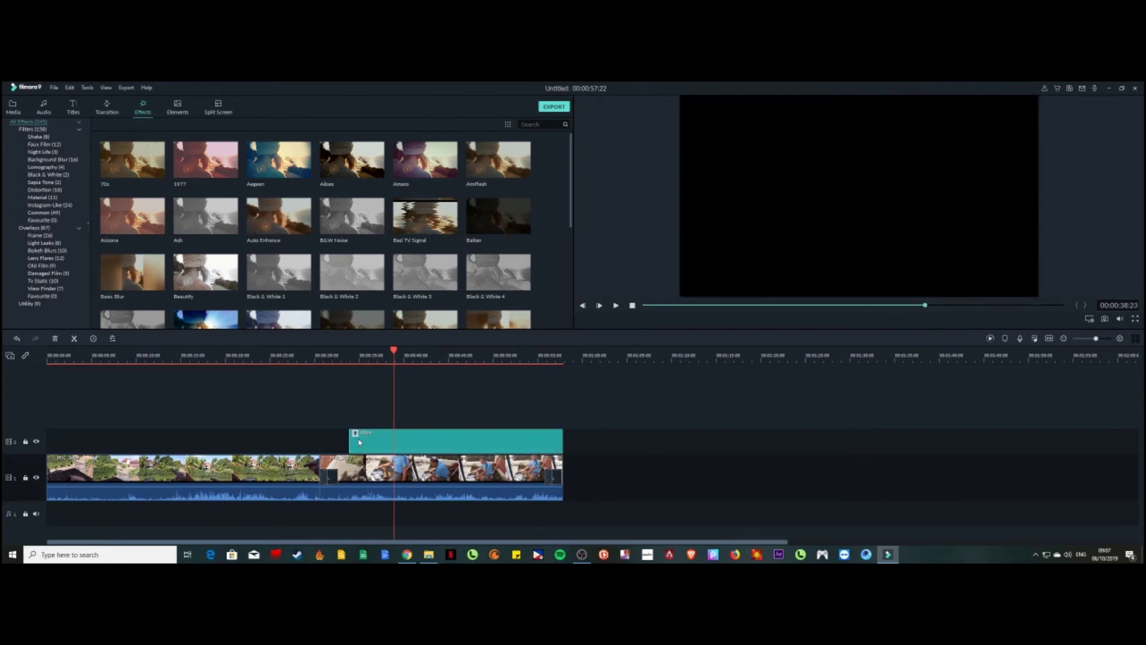
mouse_move(349, 440)
left_mouse_down()
mouse_move(335, 440)
mouse_move(349, 440)
left_mouse_up()
left_click(326, 356)
left_click(618, 305)
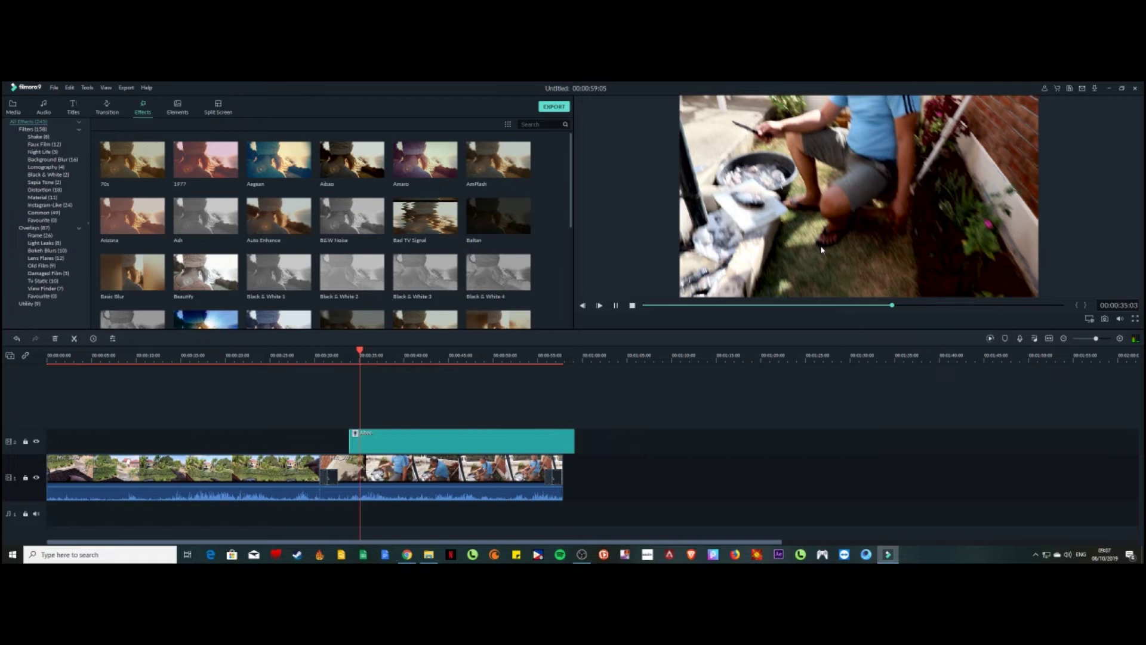
- Make the filter effect on the upper track run from about 37 seconds to 00:00:42:02
key("ctrl+z")
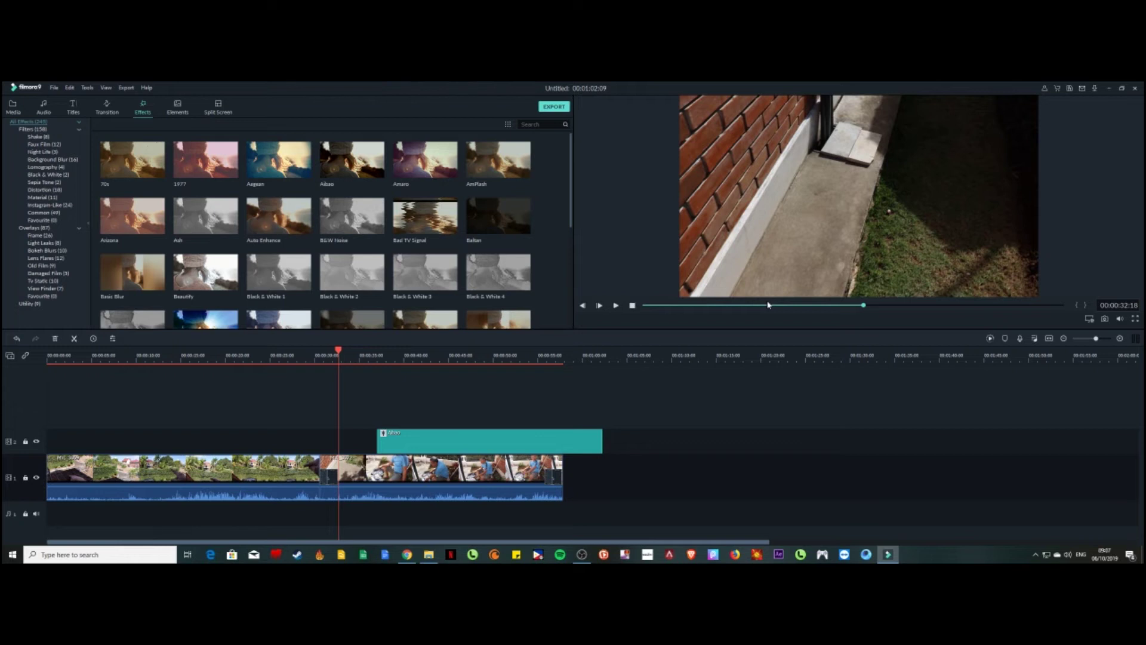
key("Home")
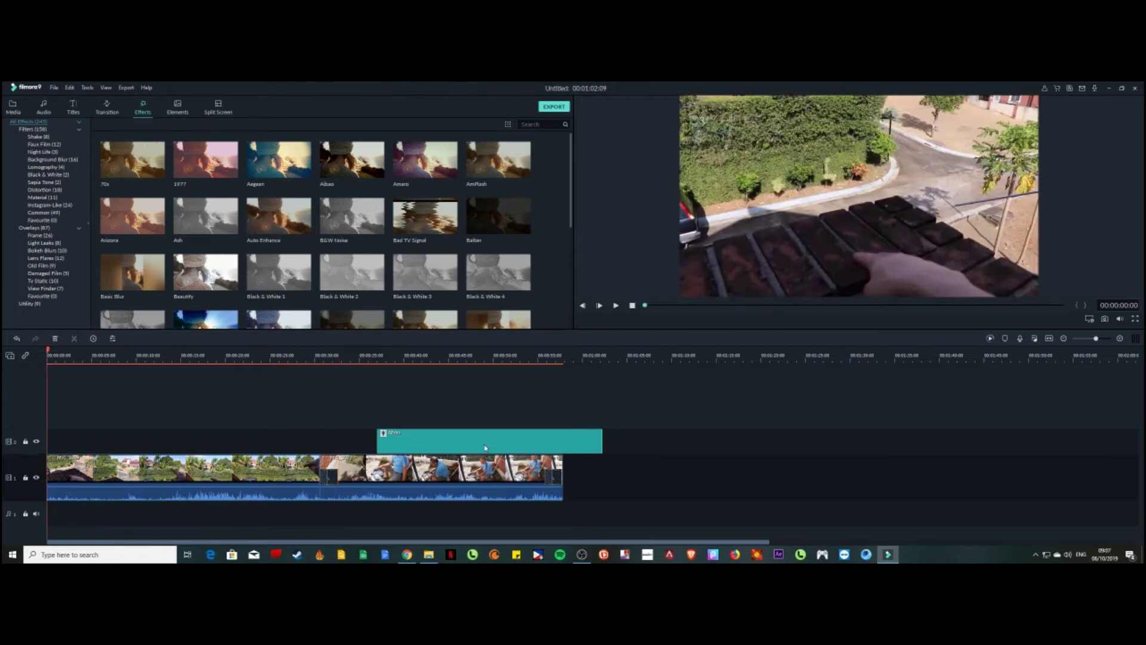
left_click_drag(601, 441, 422, 442)
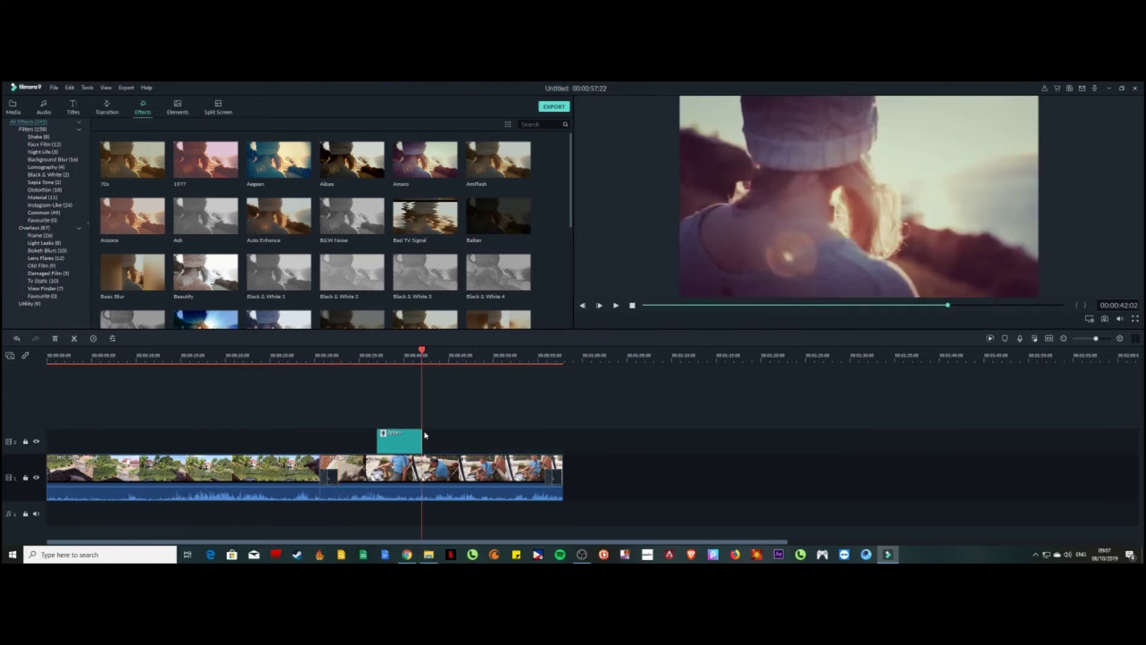
- Play the video from 00:00:35:20 into the shortened filter effect to check its look
left_click(366, 352)
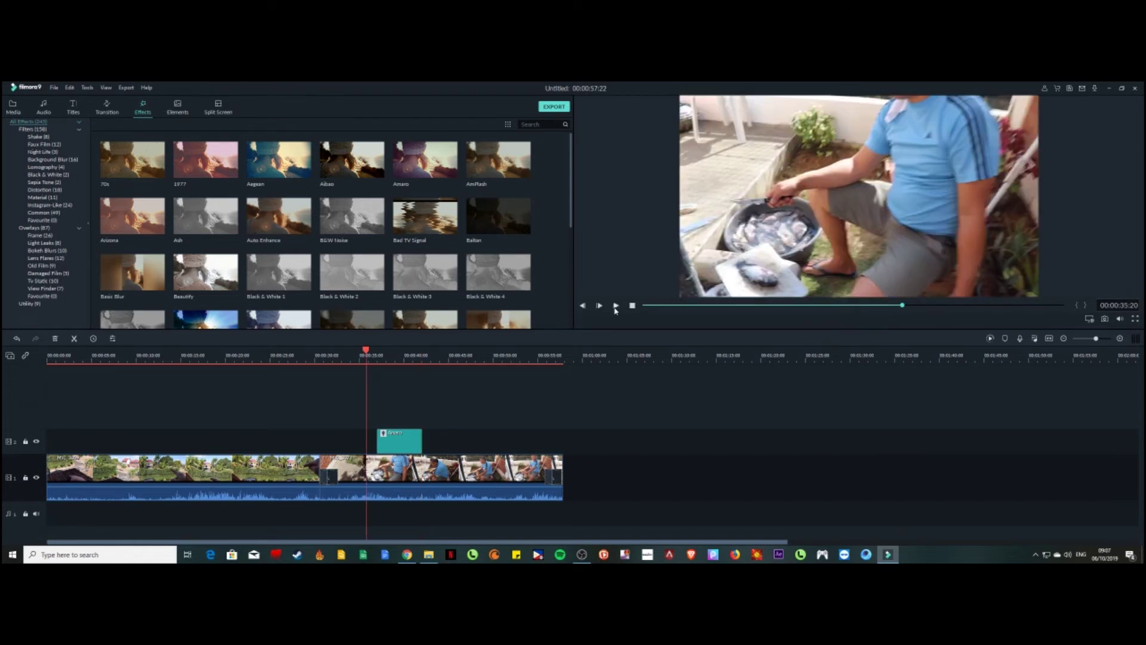
left_click(615, 306)
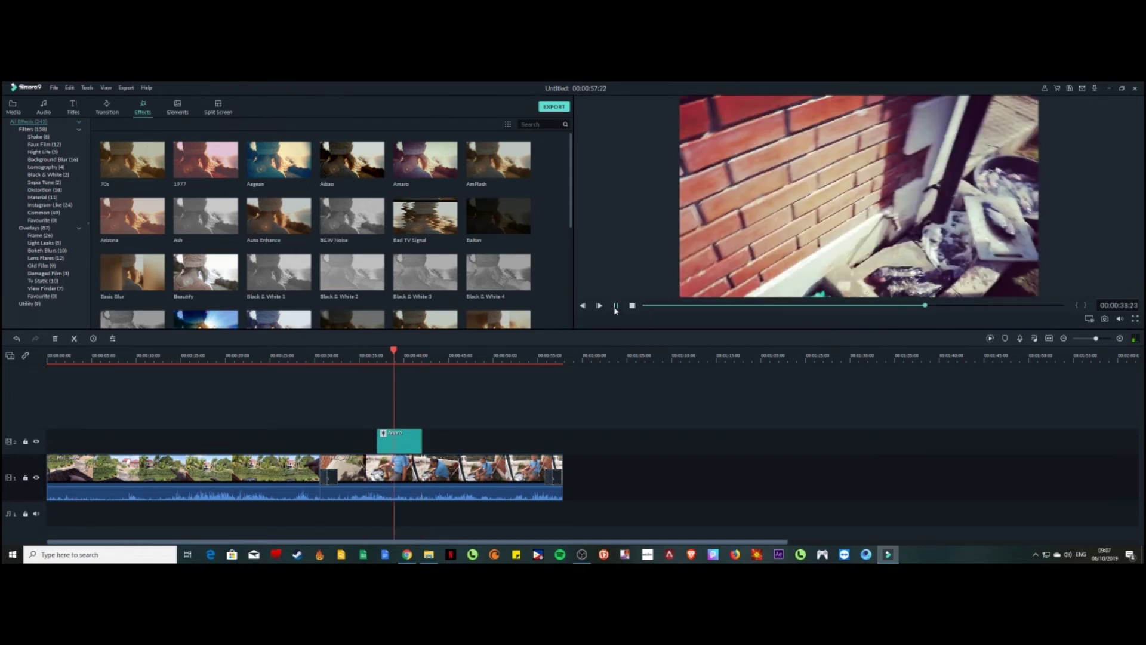
left_click(615, 308)
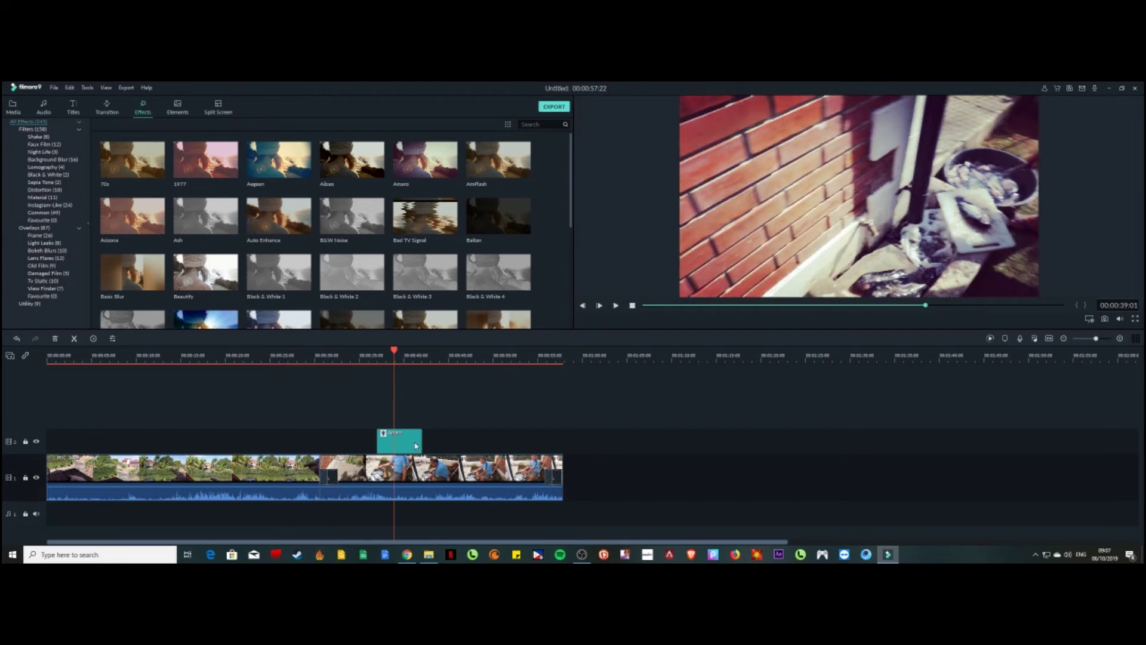
left_click(38, 183)
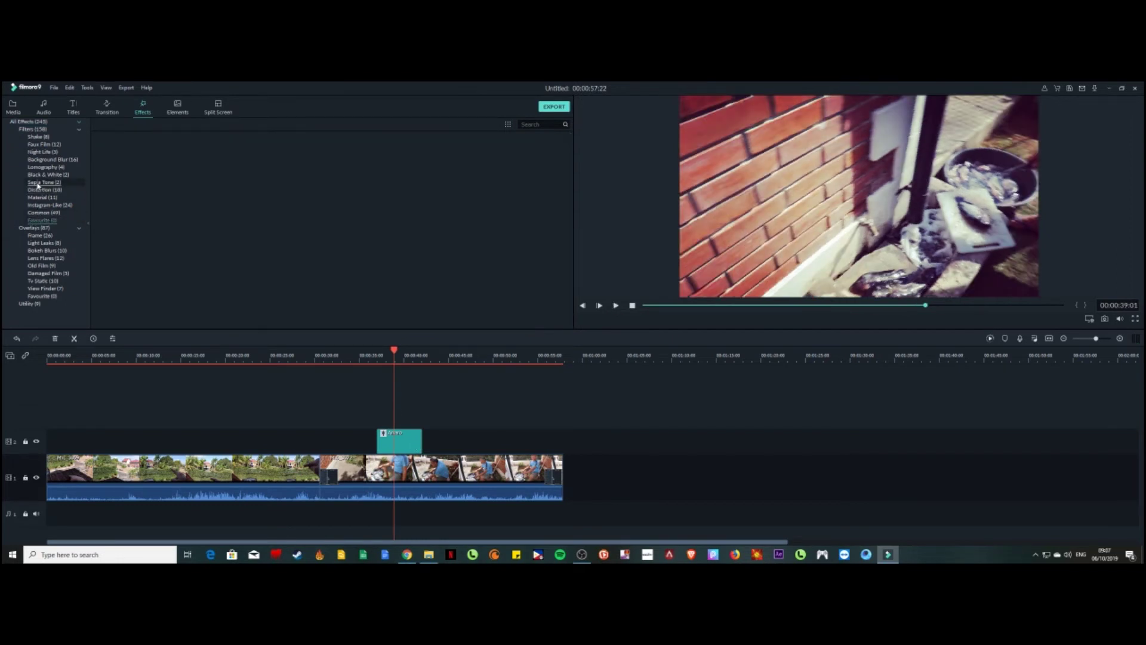
left_click(43, 213)
left_click(47, 160)
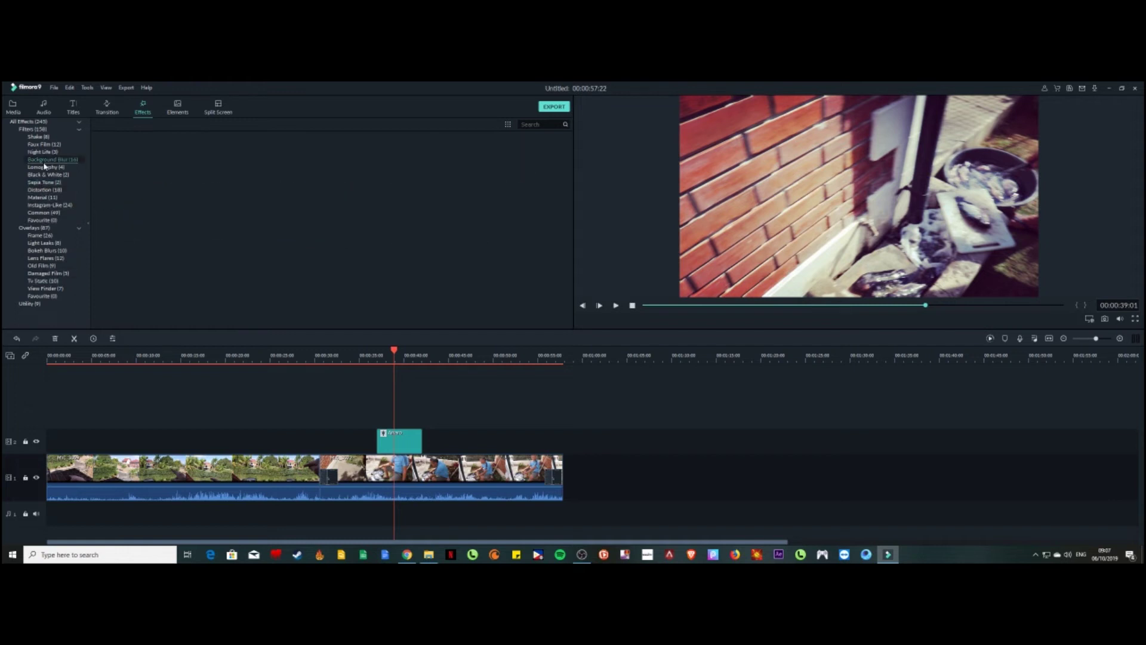
- Add the Credit 6 title on the upper track near the video's start, at 00:00:00:22
left_click(73, 107)
left_click(53, 357)
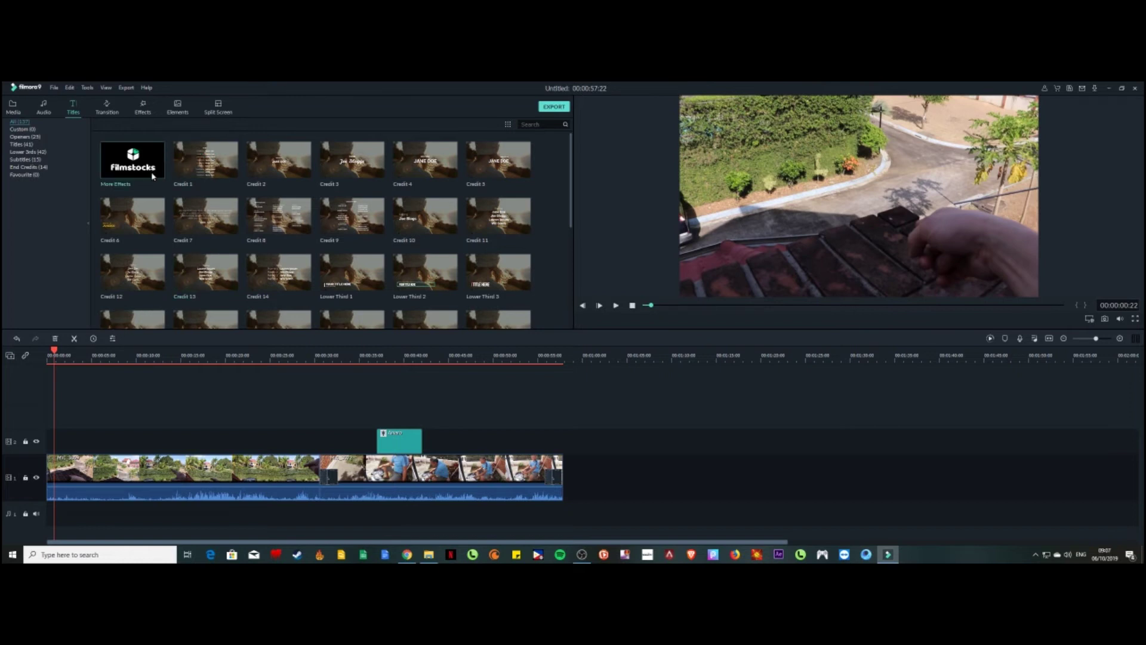
left_click(133, 216)
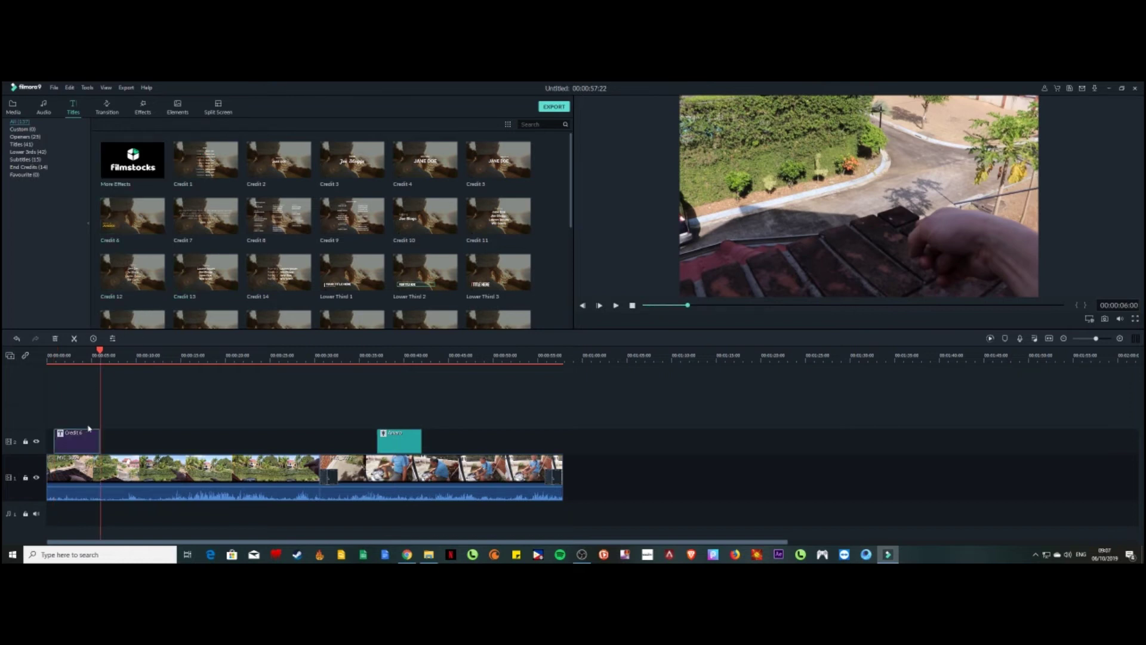
- Play the opening seconds of the video to check the credit title over the first clip
left_click(61, 355)
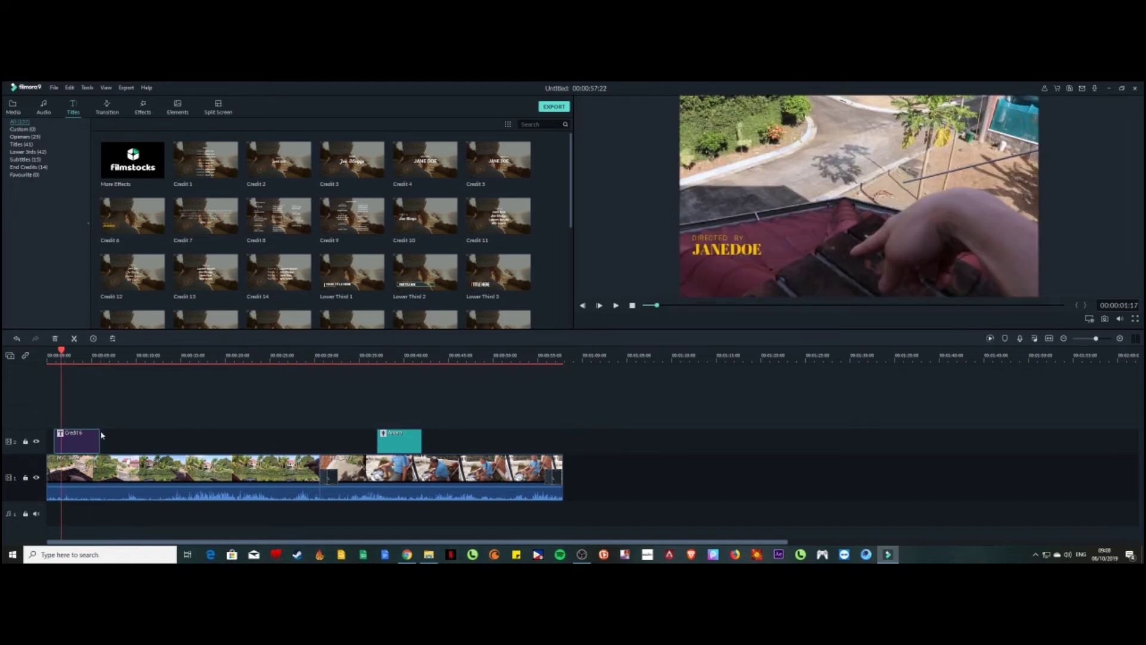
left_click(82, 431)
key("space")
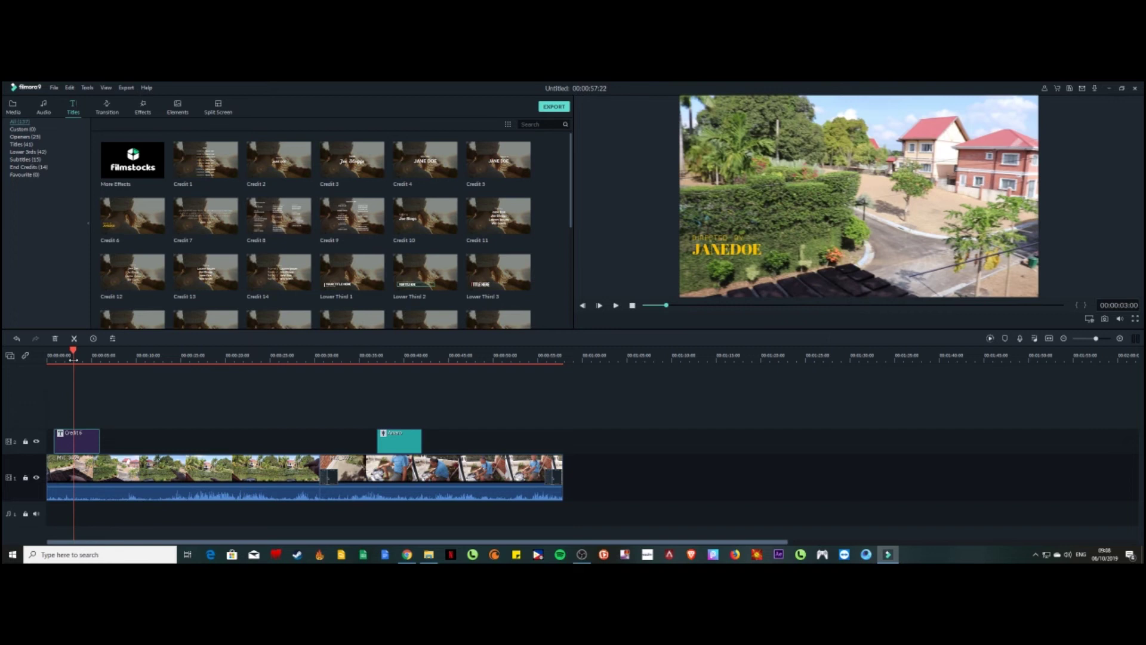
- Shorten the name line of the Credit 6 title to "JAN" and close the text editing
left_click(96, 361)
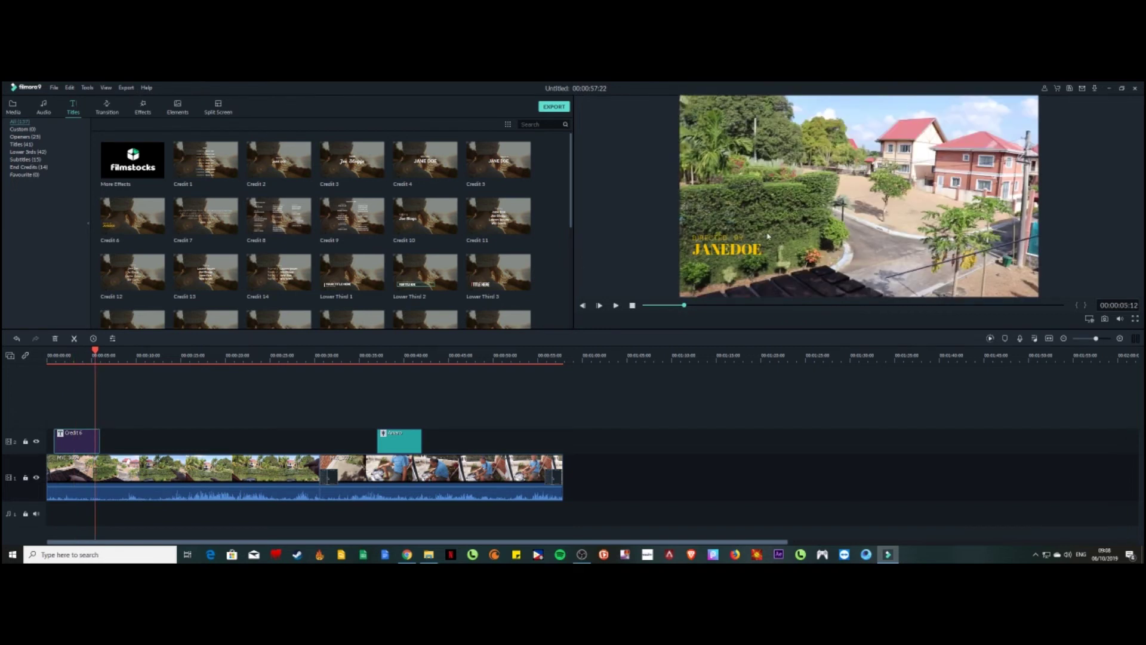
left_click(752, 250)
double_click(752, 249)
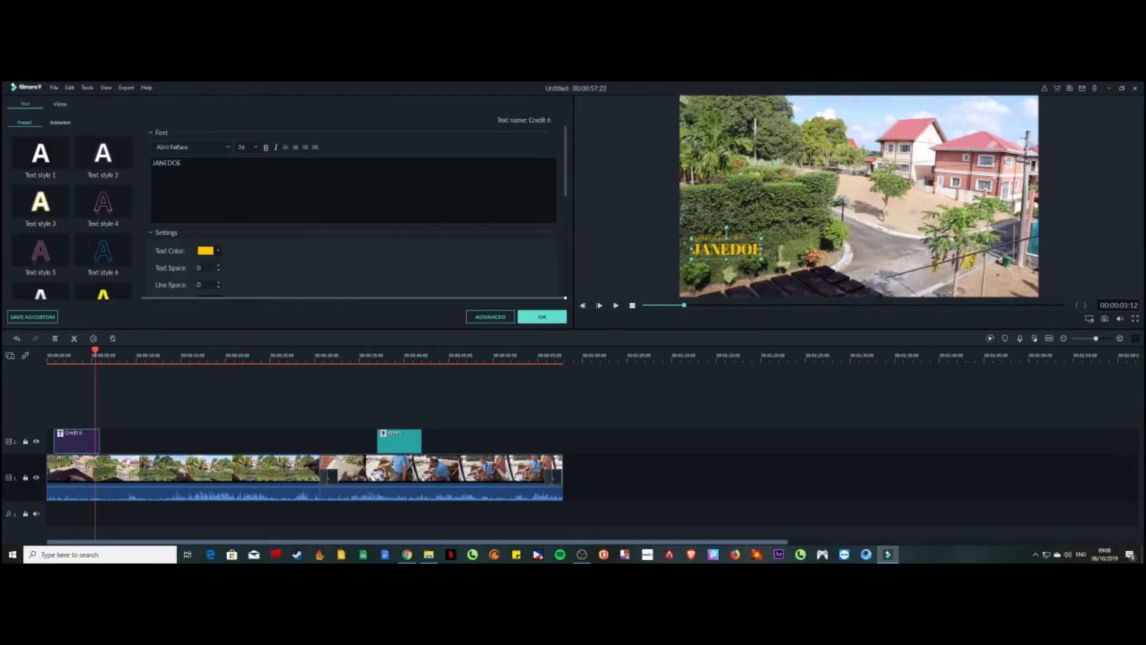
type("jer")
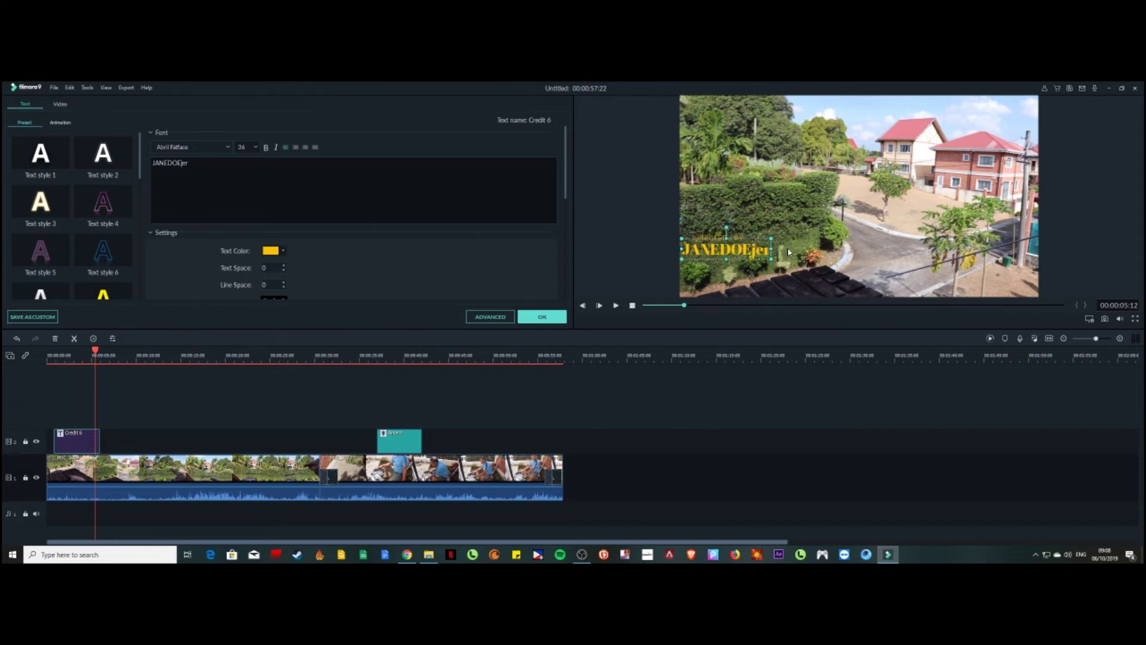
key("BackSpace")
key("BackSpace")
key("BackSpace")
key("BackSpace")
key("BackSpace")
key("BackSpace")
key("BackSpace")
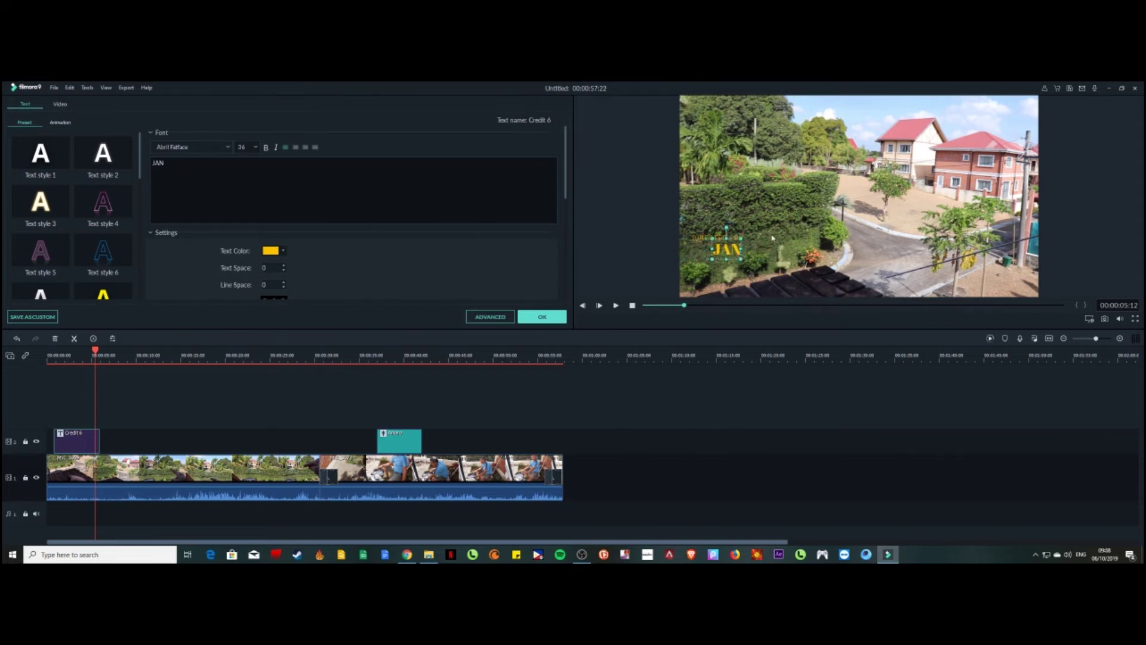
left_click(757, 247)
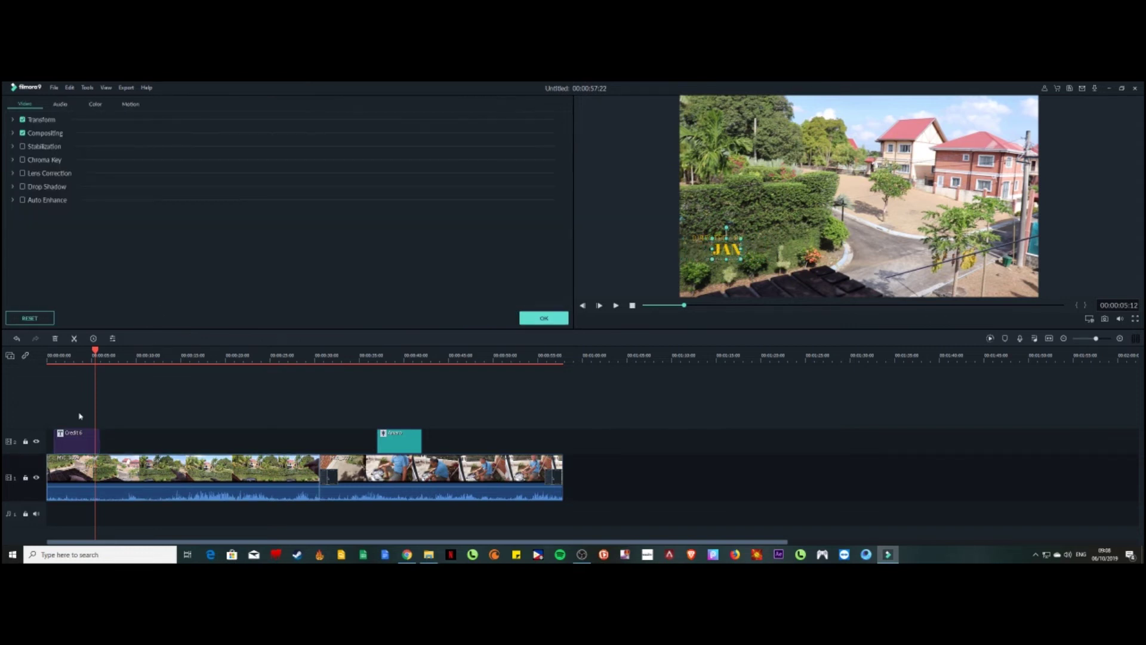
left_click(544, 317)
left_click(543, 315)
- Move the title's "JAN" line lower in the frame and the "DIRECTED BY" line down to just above it
left_click(725, 251)
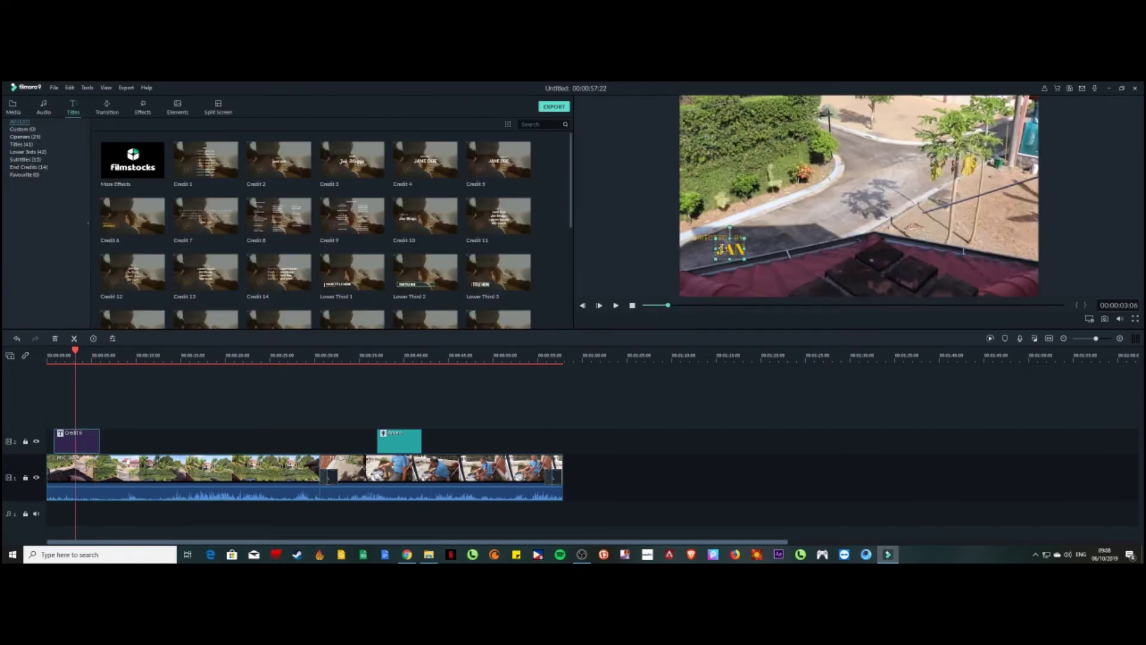
left_click_drag(726, 250, 720, 280)
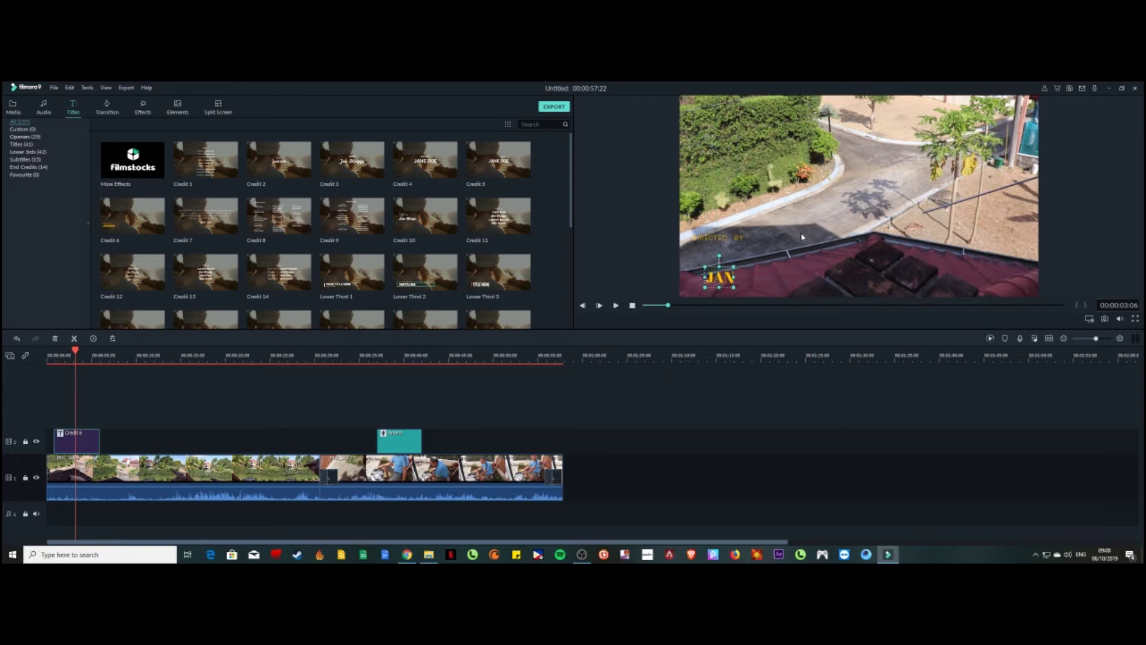
double_click(733, 238)
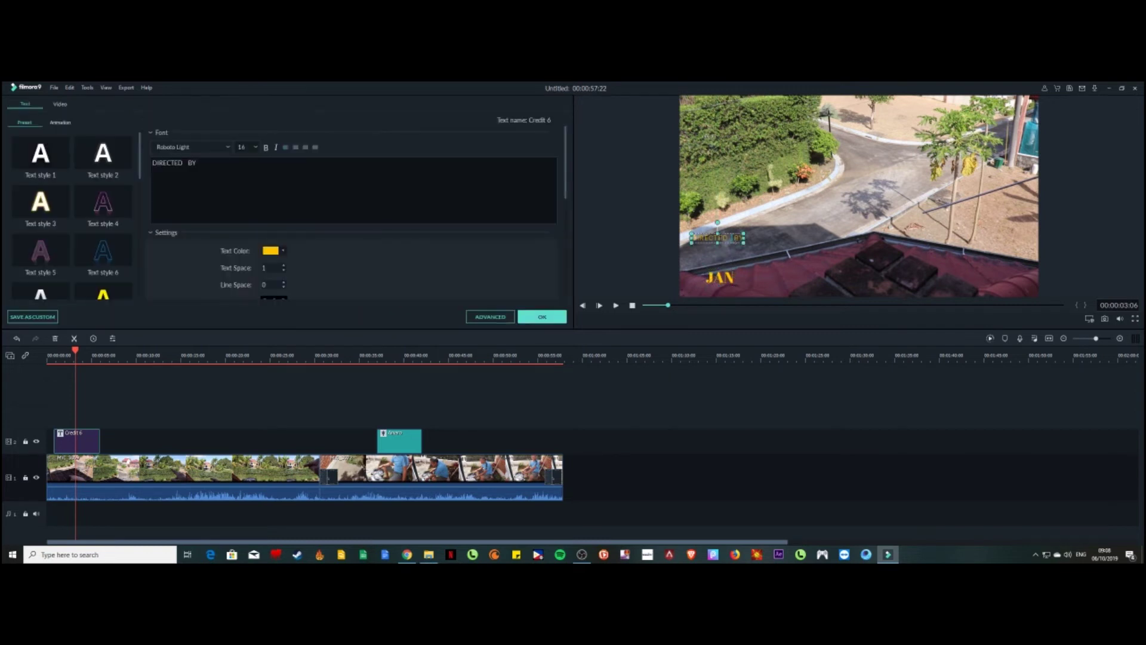
left_click_drag(719, 240, 717, 257)
left_click(776, 278)
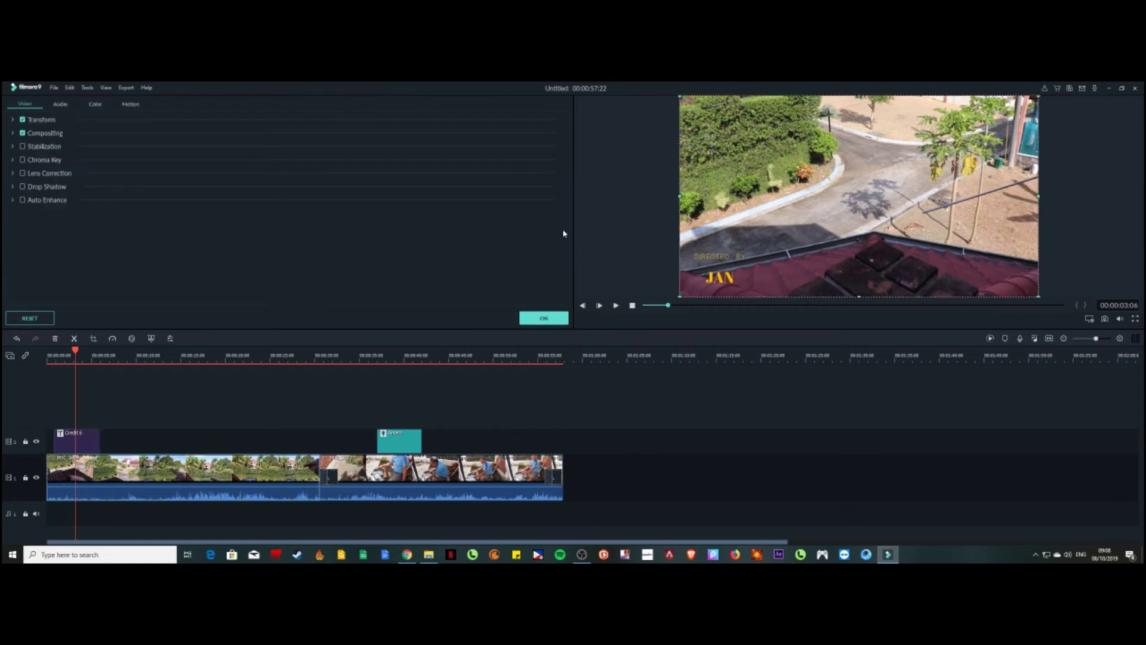
left_click(543, 317)
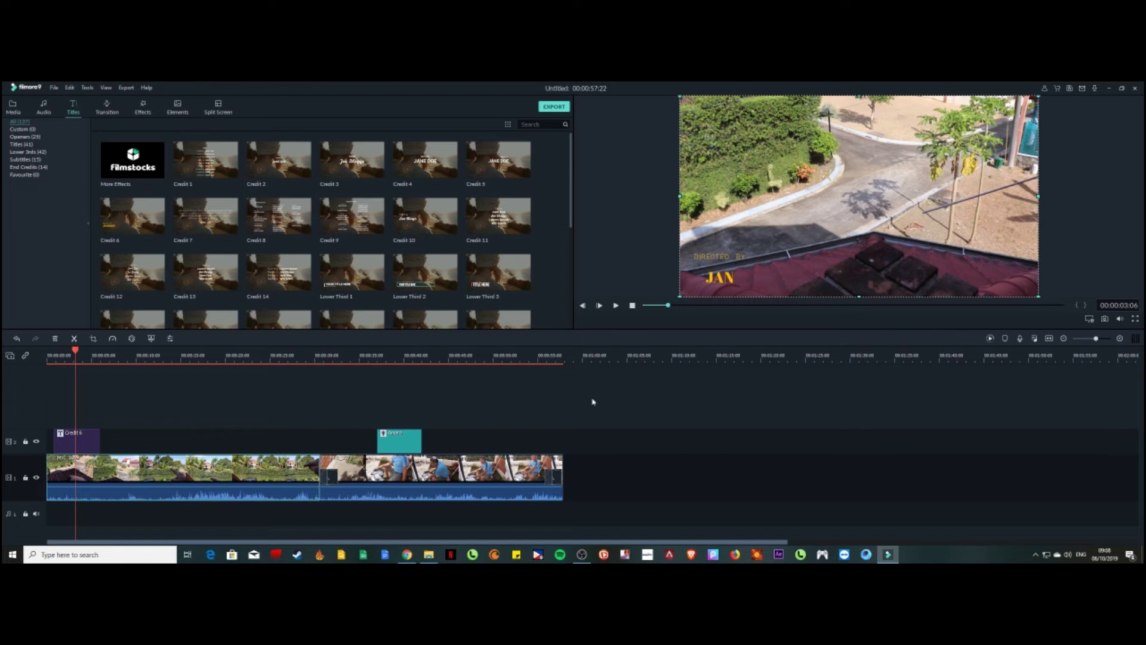
left_click(53, 88)
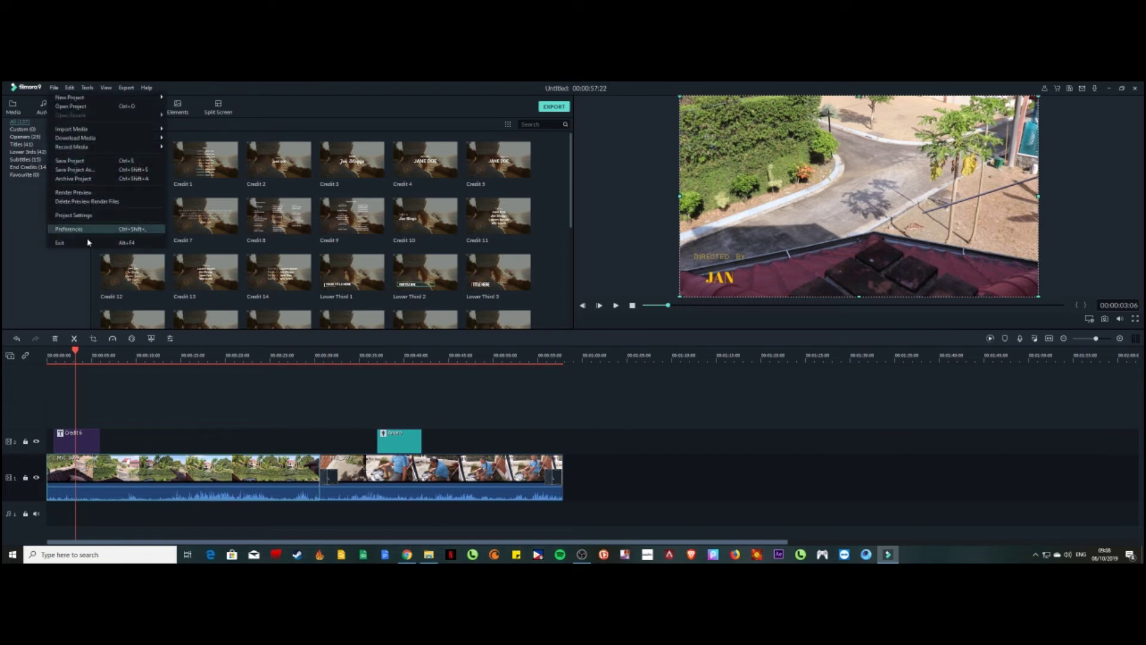
mouse_move(108, 129)
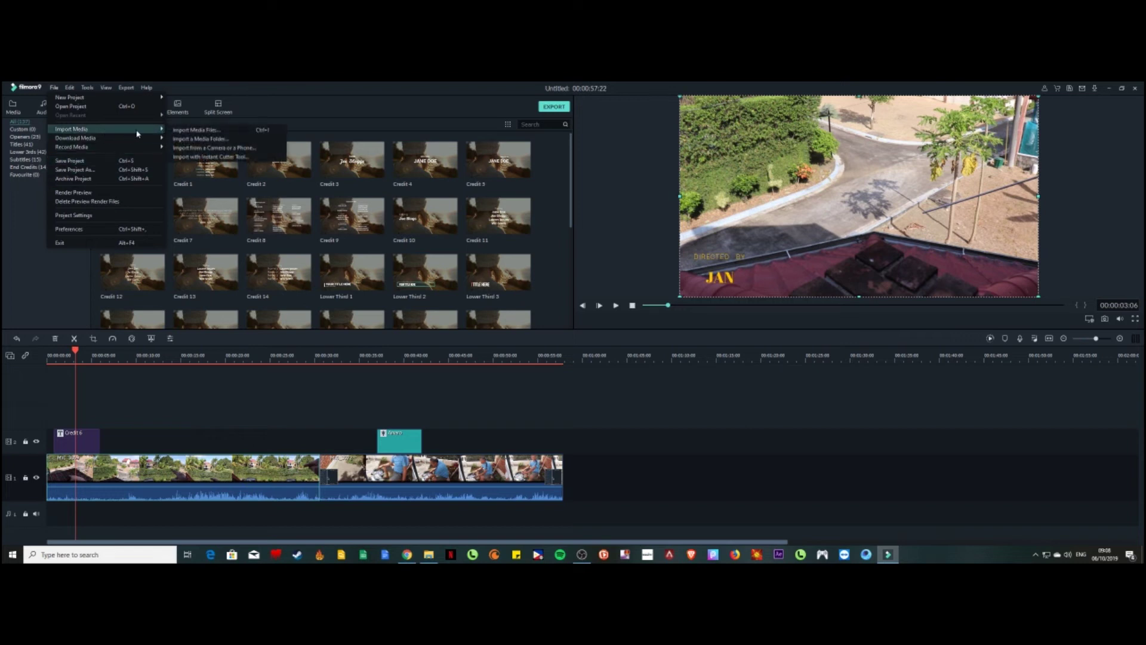
left_click(192, 132)
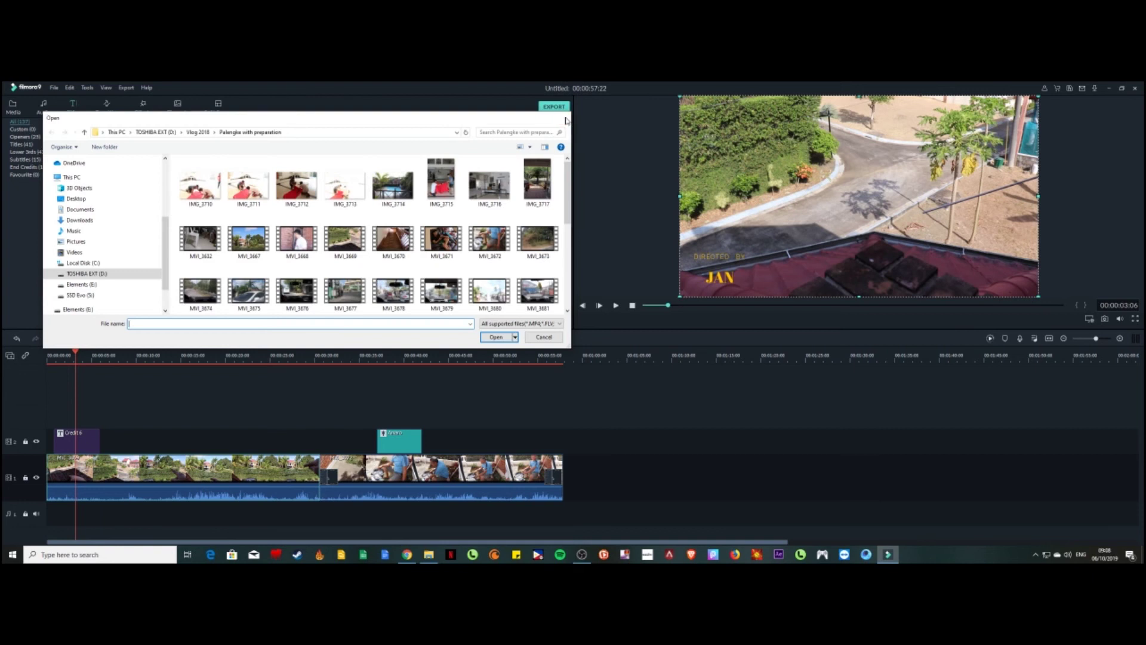
left_click(564, 118)
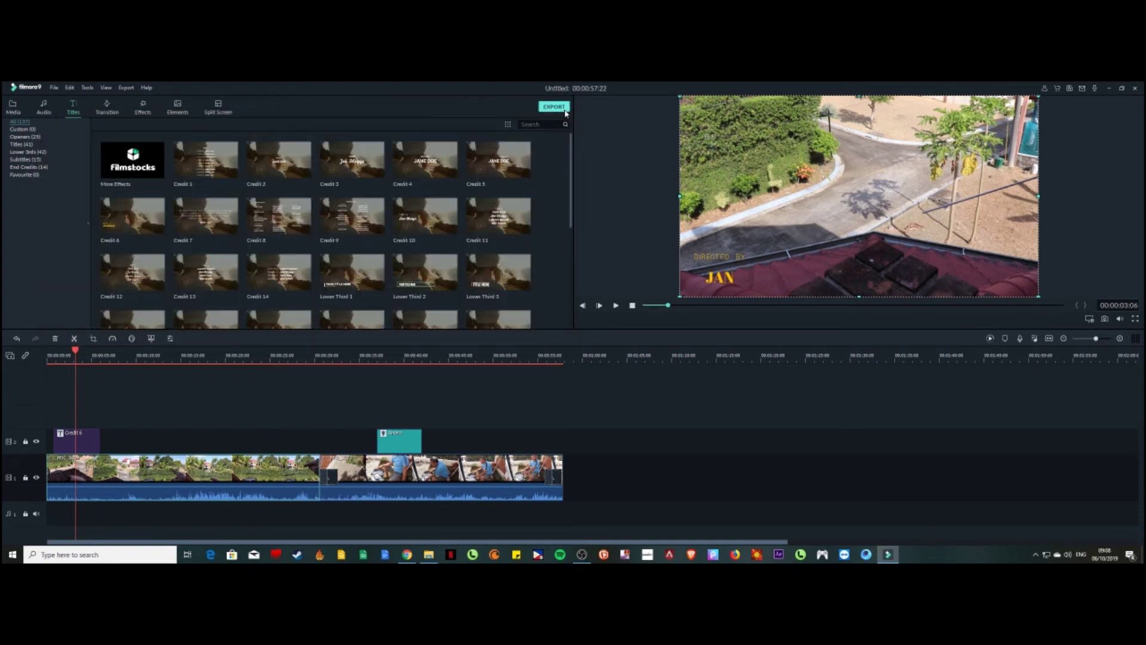
- Start the video export to view the plan options, dismiss them and clear the clip selection in the timeline
left_click(565, 108)
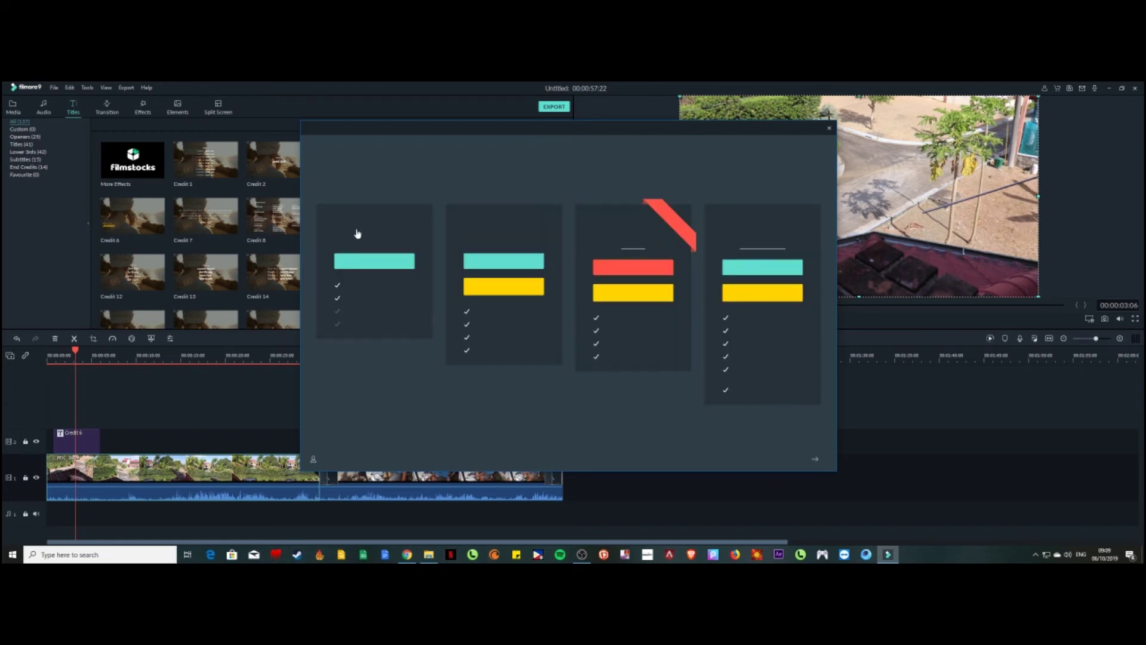
left_click(829, 128)
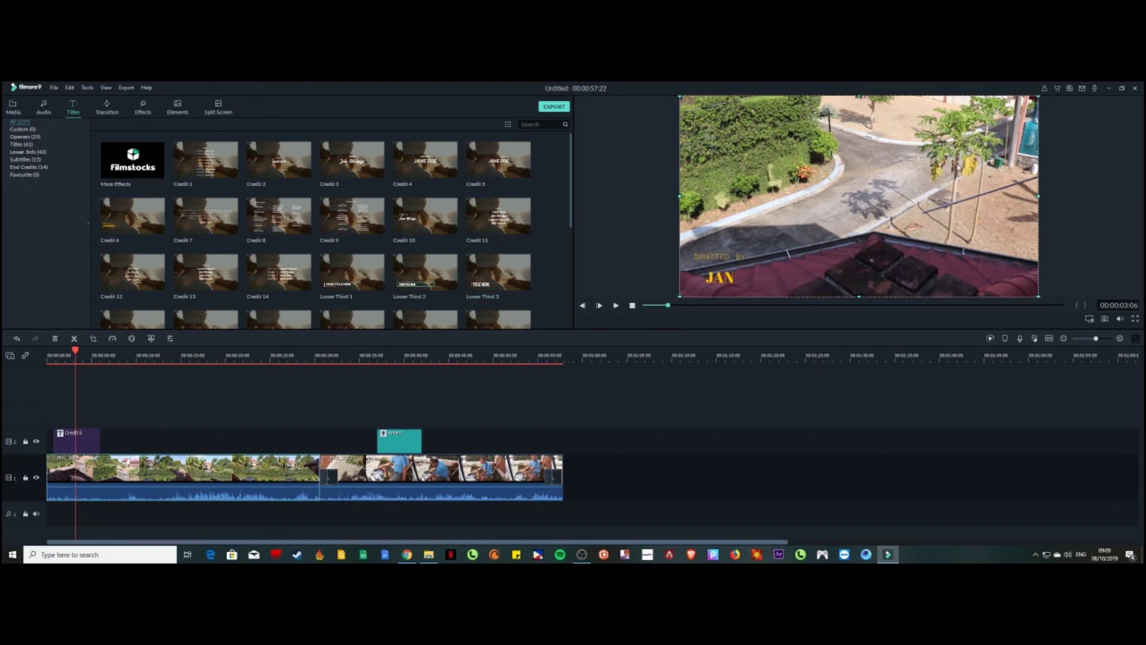
mouse_move(959, 182)
left_mouse_down()
mouse_move(923, 214)
mouse_move(913, 189)
mouse_move(955, 191)
mouse_move(979, 173)
left_mouse_up()
left_click(145, 424)
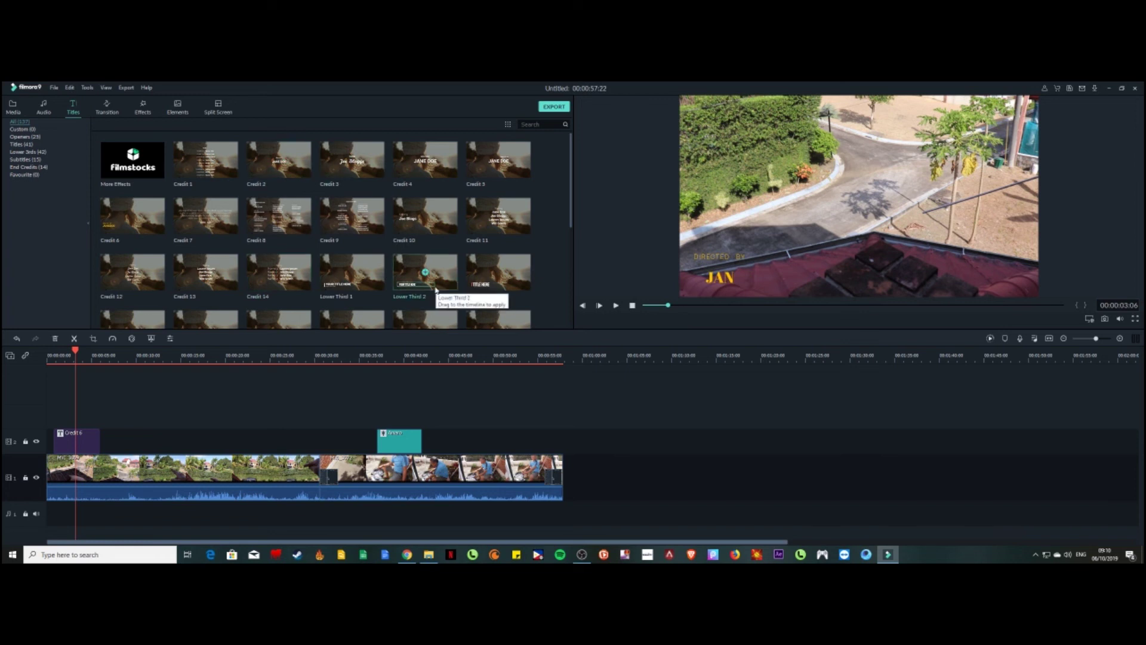
- View the offline activation form with its licensed e-mail and registration code fields, and close it without entering anything
left_click(130, 88)
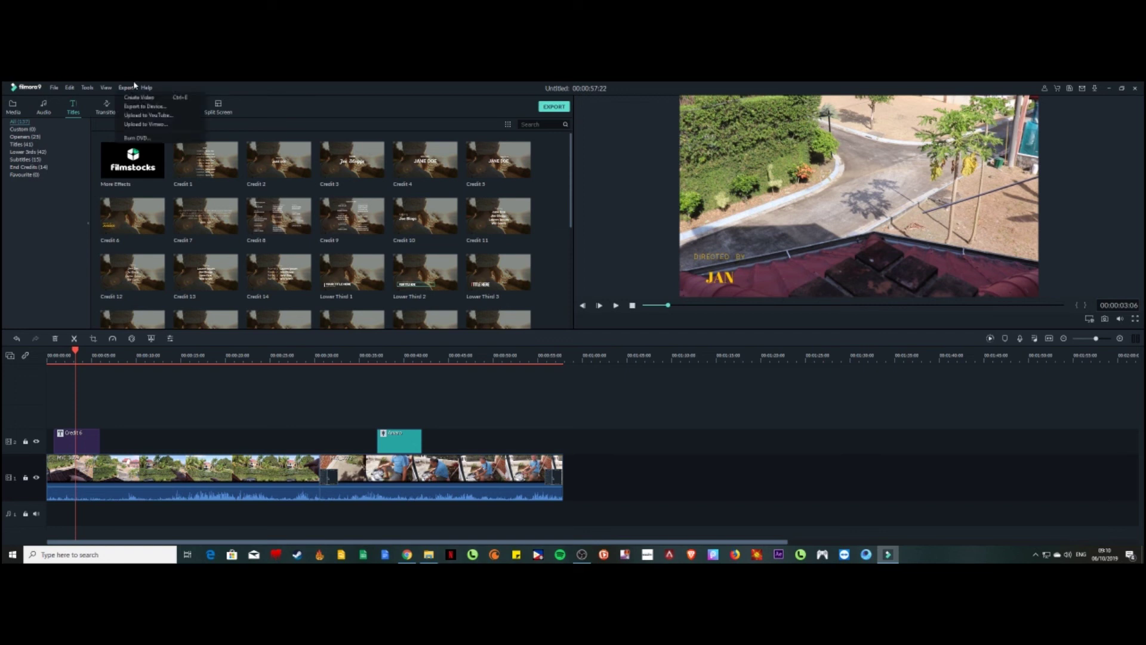
mouse_move(151, 85)
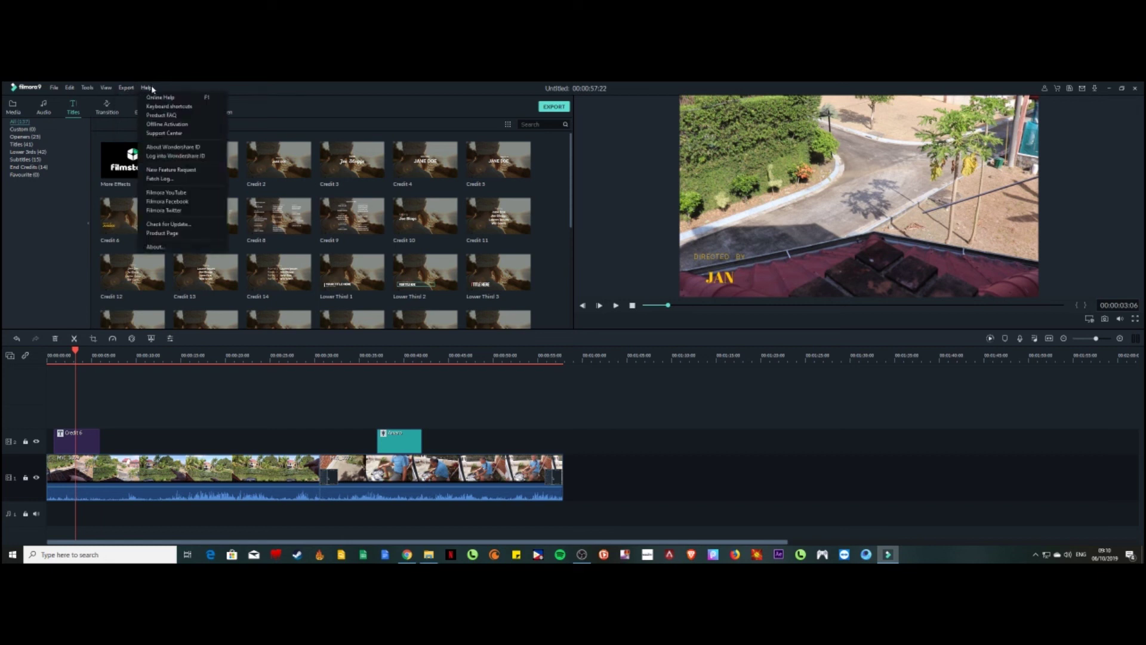
left_click(168, 125)
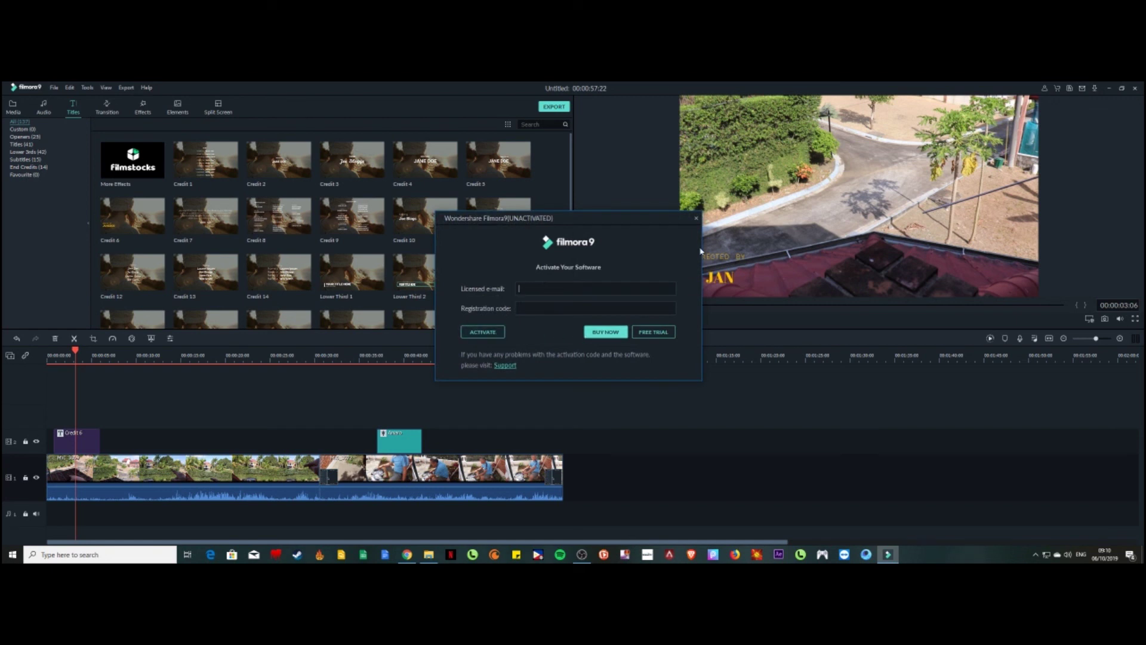
left_click(696, 219)
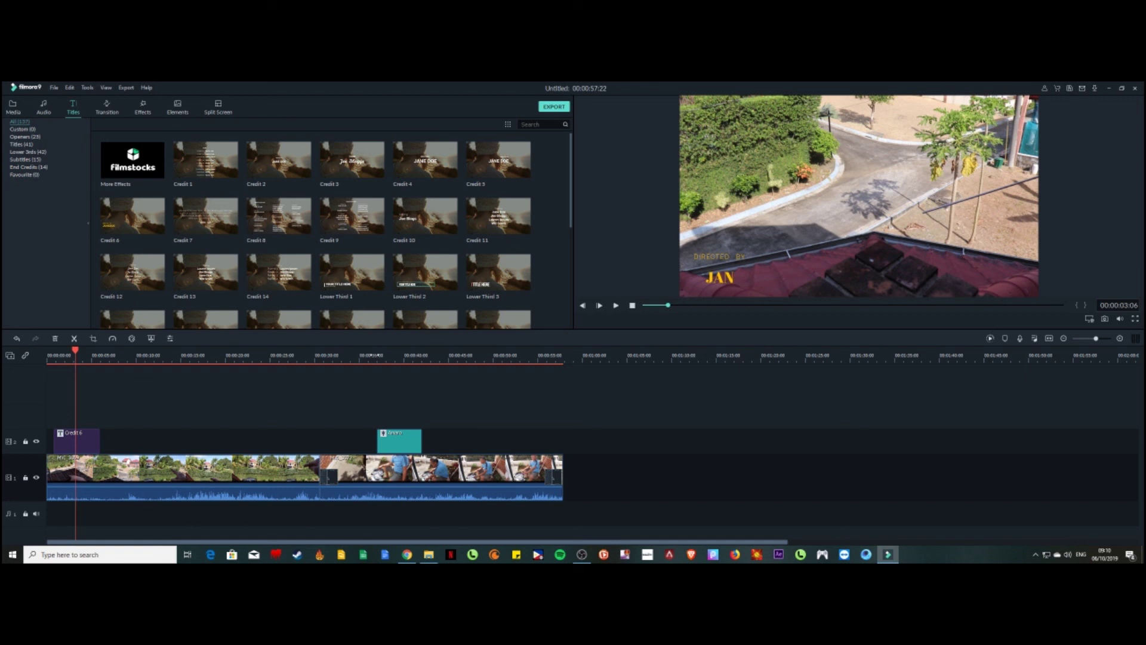
- Move the playhead to 00:00:35:22, just before the filter effect over the second clip
left_click_drag(213, 357, 382, 356)
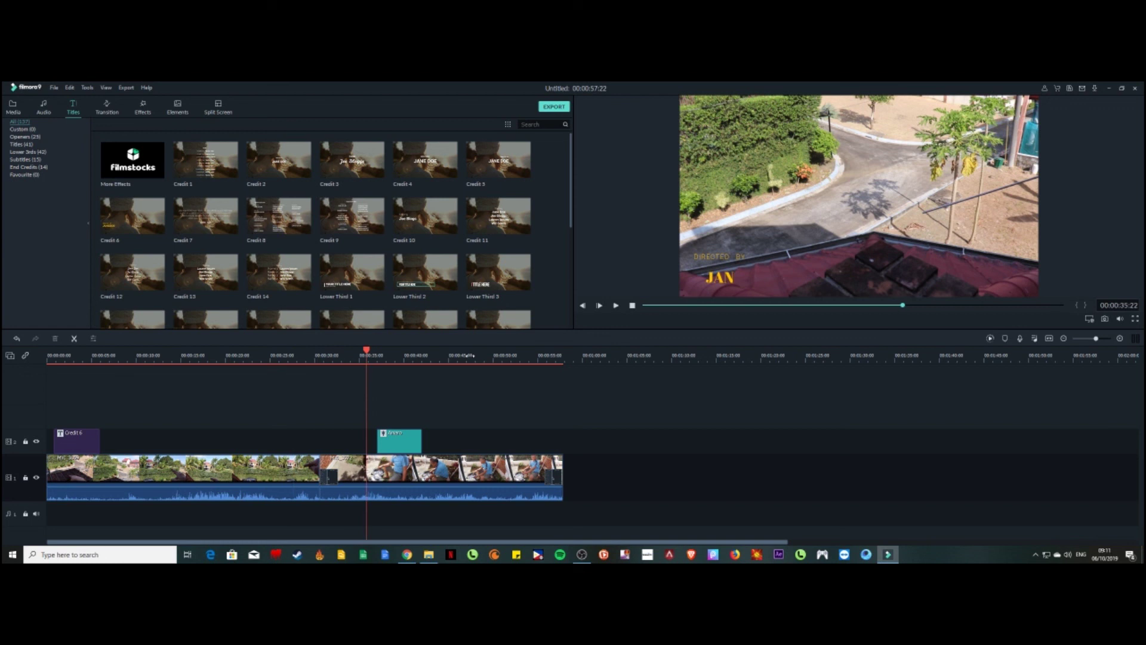